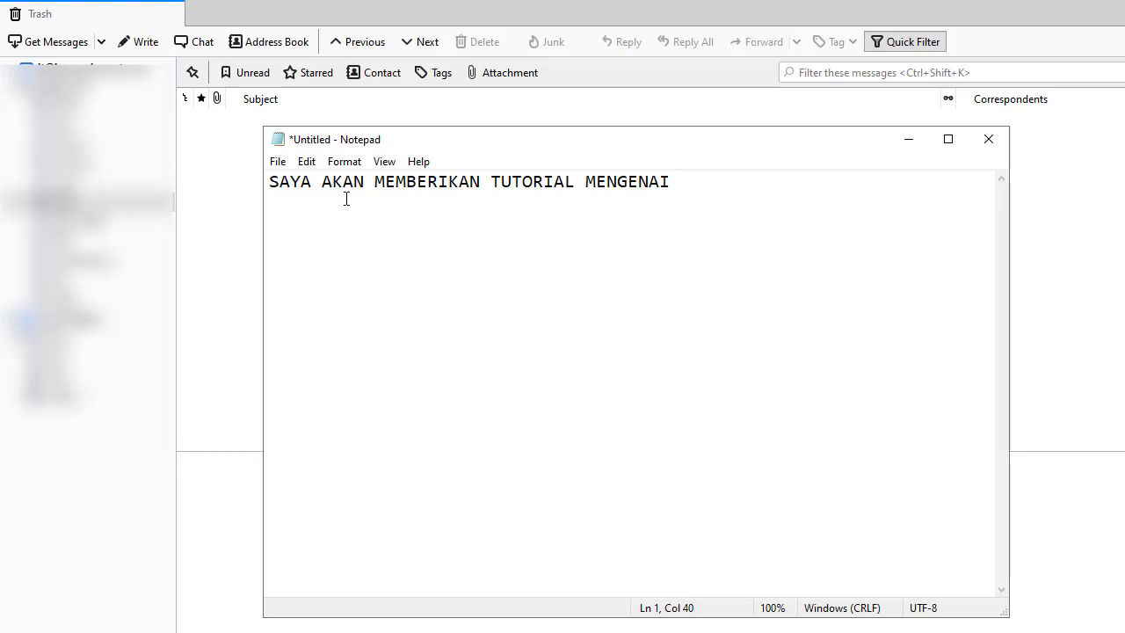
- Continue the introductory sentence with "PEMBUATAN GROUP ADDRESS UNTUK EMAIL SUPAYA MEMUDAHKAN KITA DALAM PENGIRIMAN EMAIL"
text(PEMBUATAN)
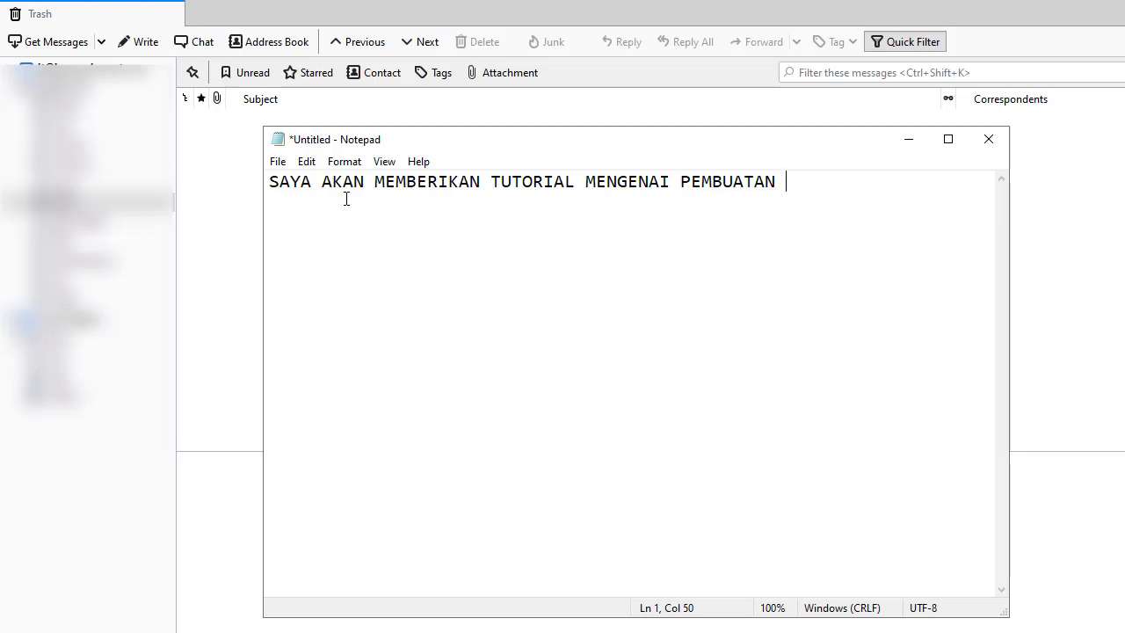
text(GROUP ADDRESS)
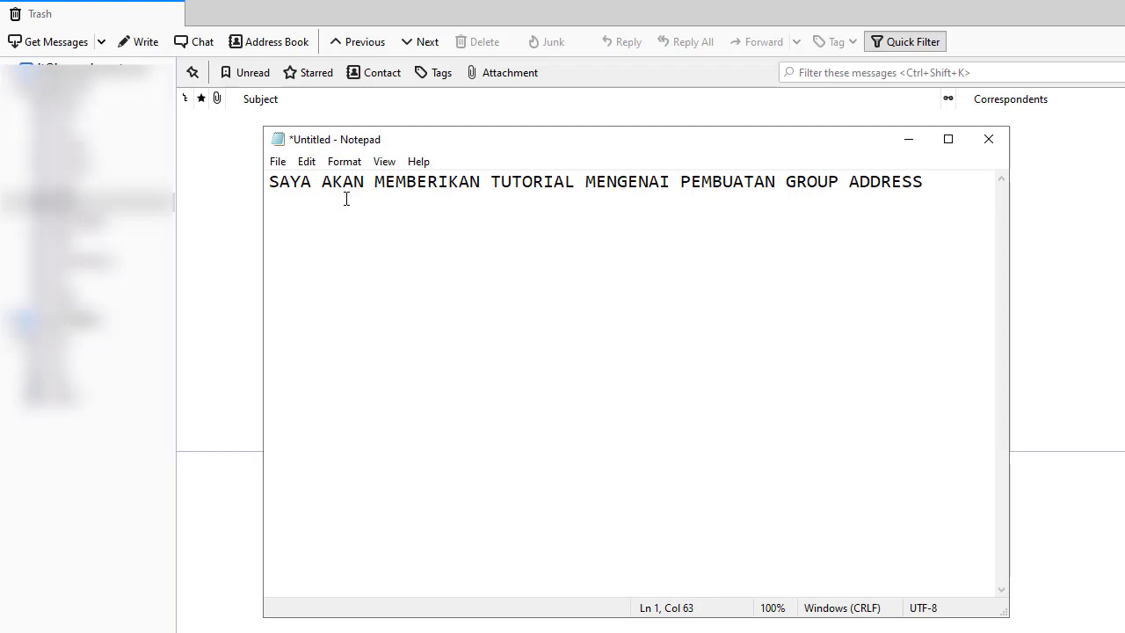
text( UNTUK EM)
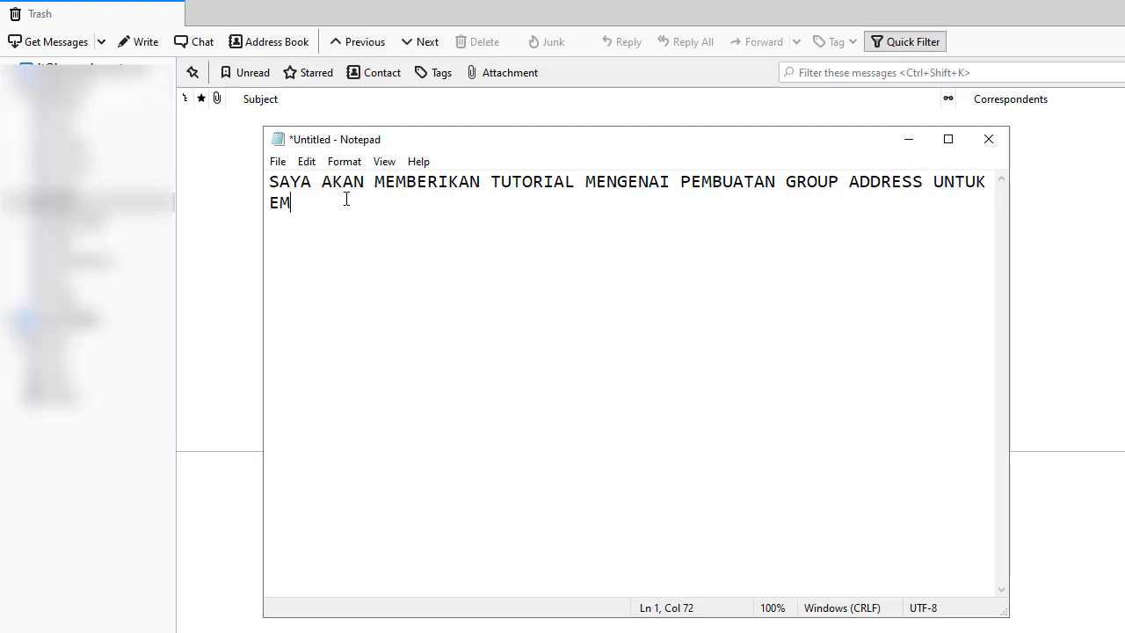
text(AIL SUPAYA MEMU)
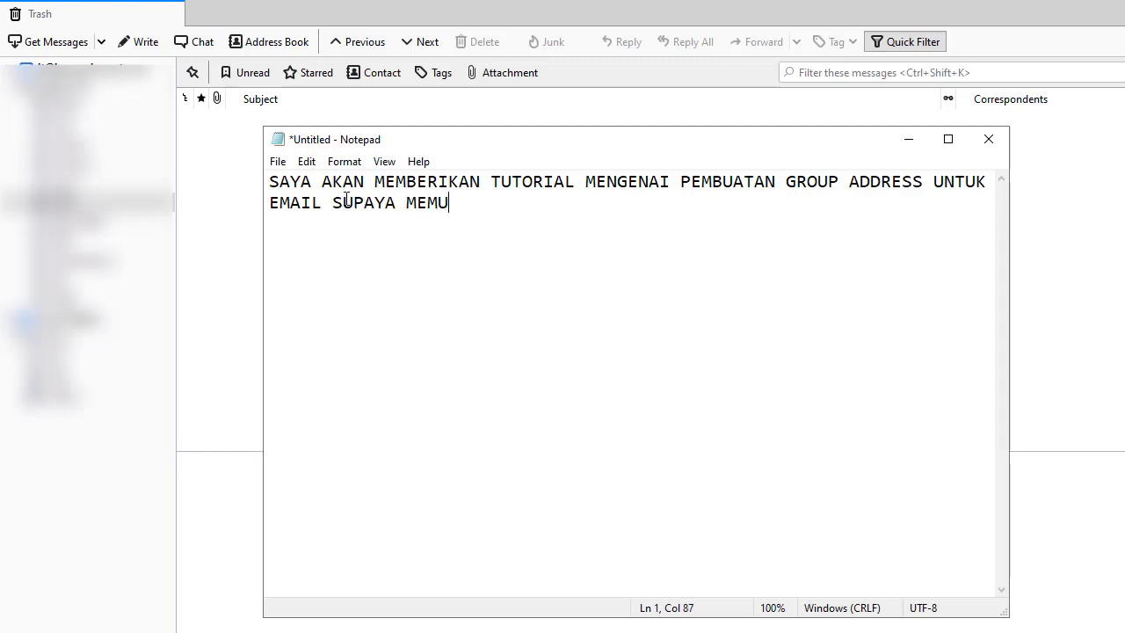
text(DAHKAN KITA)
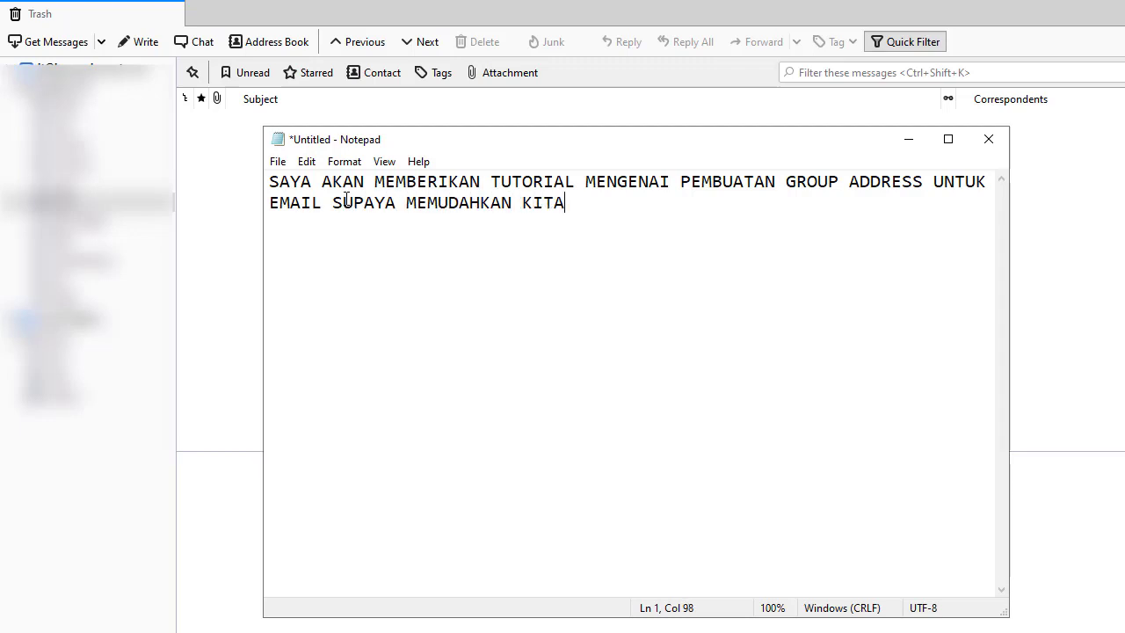
text( DALAM PENGI)
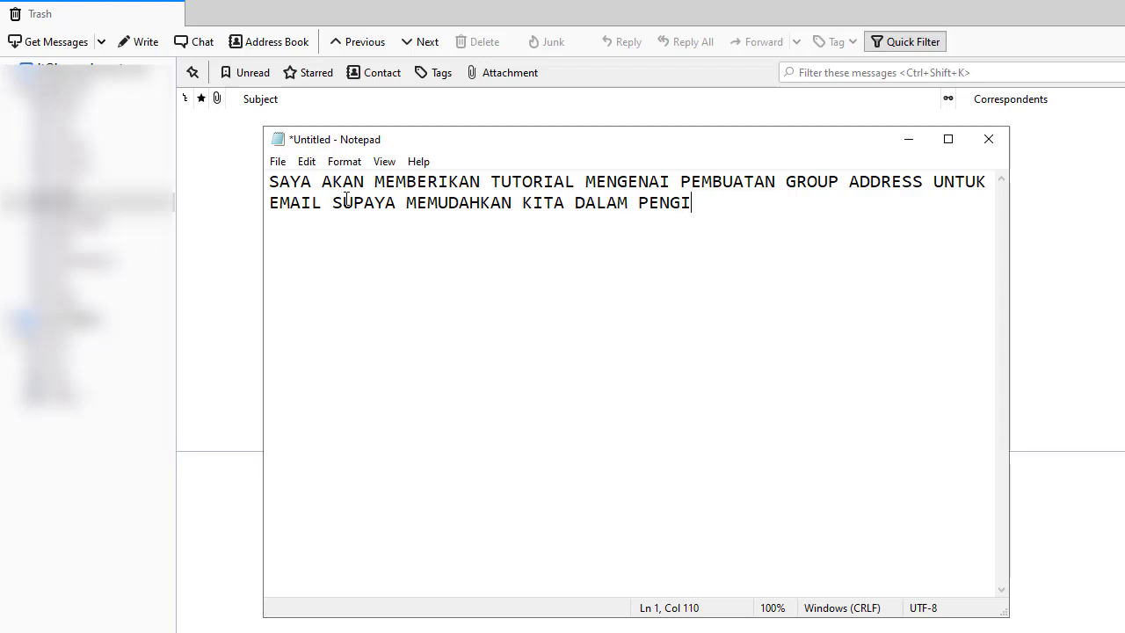
text(RIMAN EMAIL)
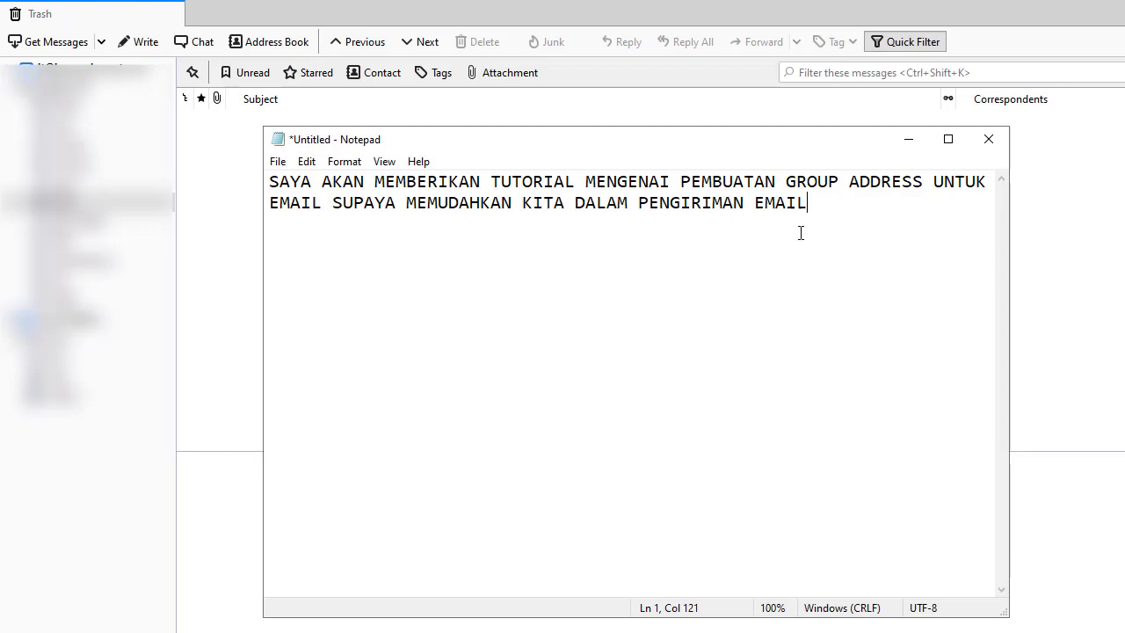
- Leave a blank line below the introductory sentence and start the first numbered item with "1. BUKA"
key(Return)
key(Return)
text(1. BUKA)
- Append "MENGGUNAKAN THUNDERBIRD" to the end of the introductory sentence
key(Up)
key(Up)
key(End)
text(MENGGUNAKAN )
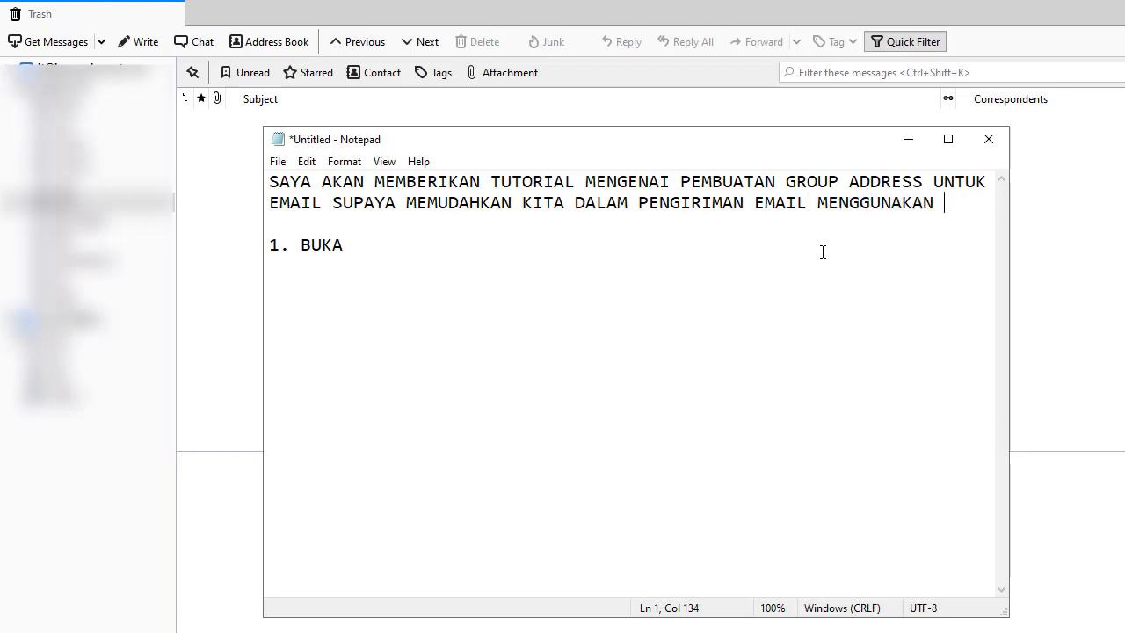
text(THUNDERB)
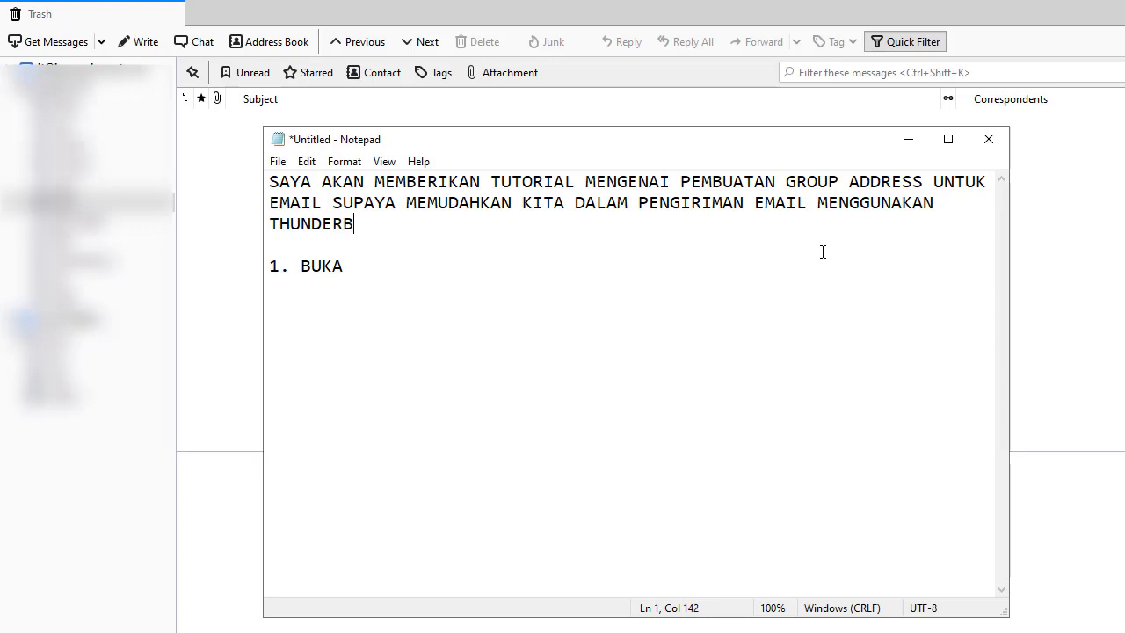
text(IRD)
- Insert the heading "LANGKAH-LANGKAHNYA SEBAGAI BERIKUT:" between the introduction and the numbered item, separated by a blank line
key(Return)
key(Return)
text(LAN)
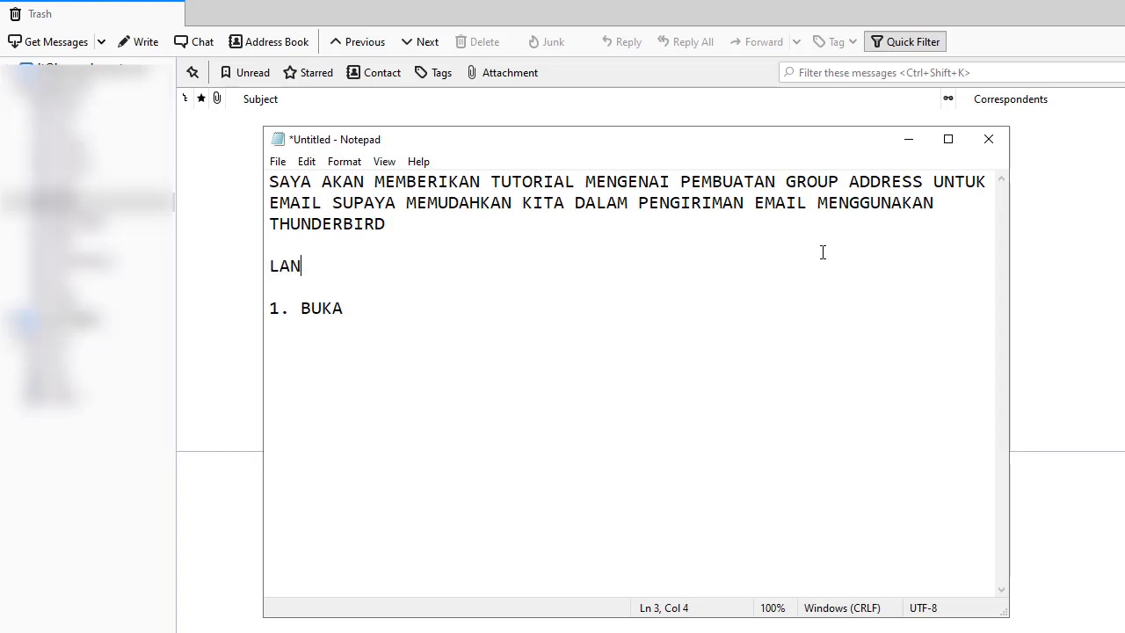
text(GKAH)
key(BackSpace)
text(-LANGK)
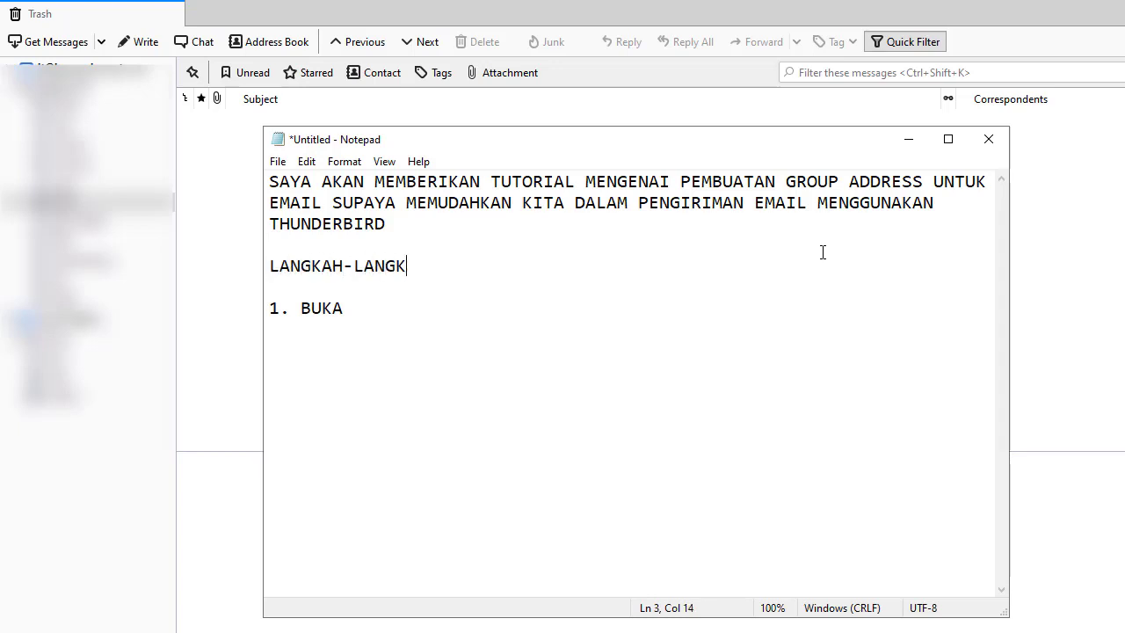
text(AHNYA SEBAGA)
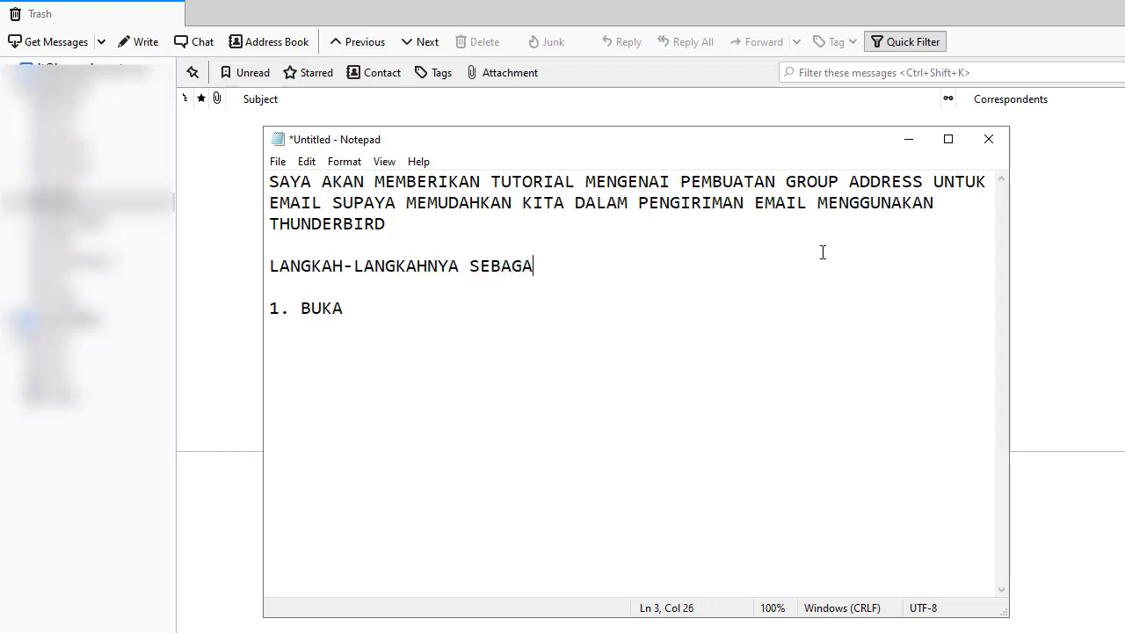
text(I BERIKUT)
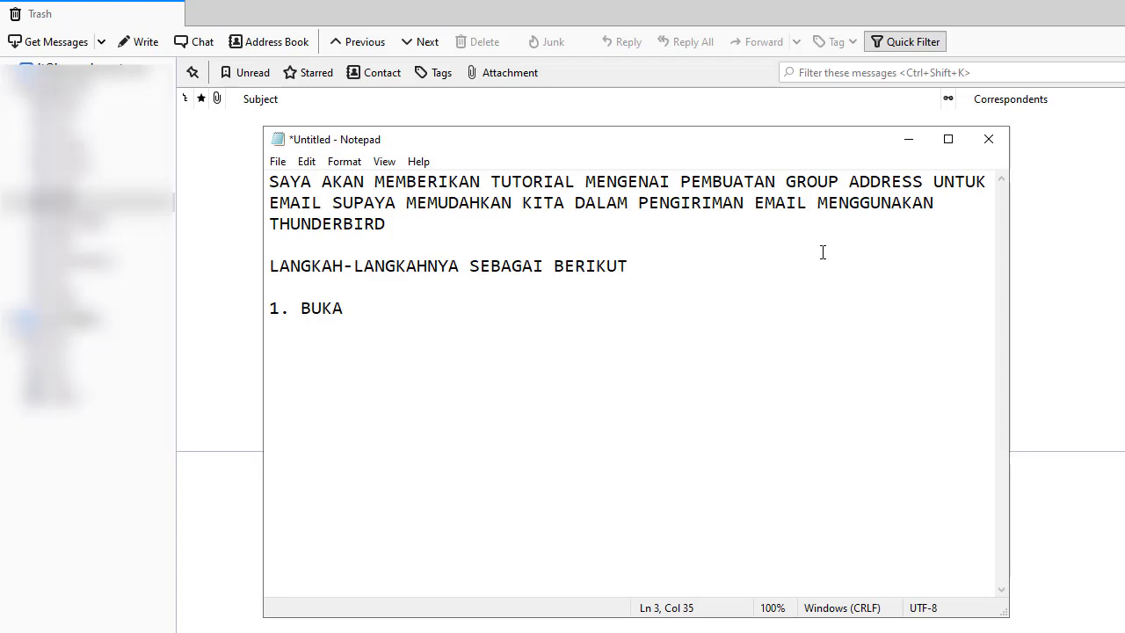
text(:)
- Complete the first numbered item so it reads "1. BUKA APLIKASI THUNDERBIRD"
key(Down)
key(Down)
key(End)
text(APLIKASI )
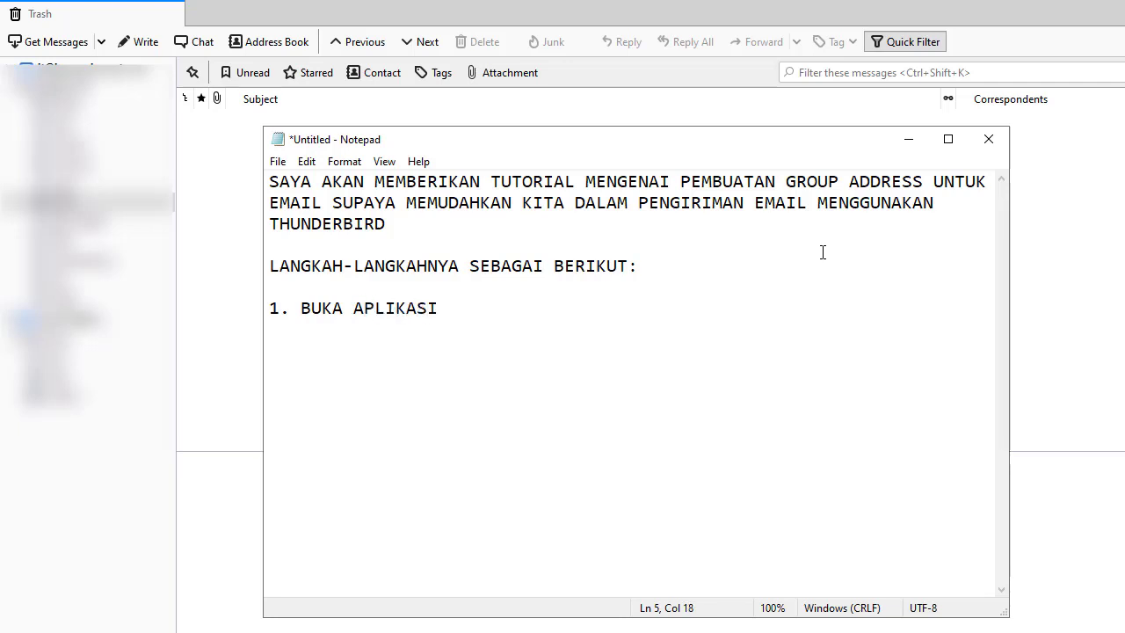
text(THUNDERBIRD)
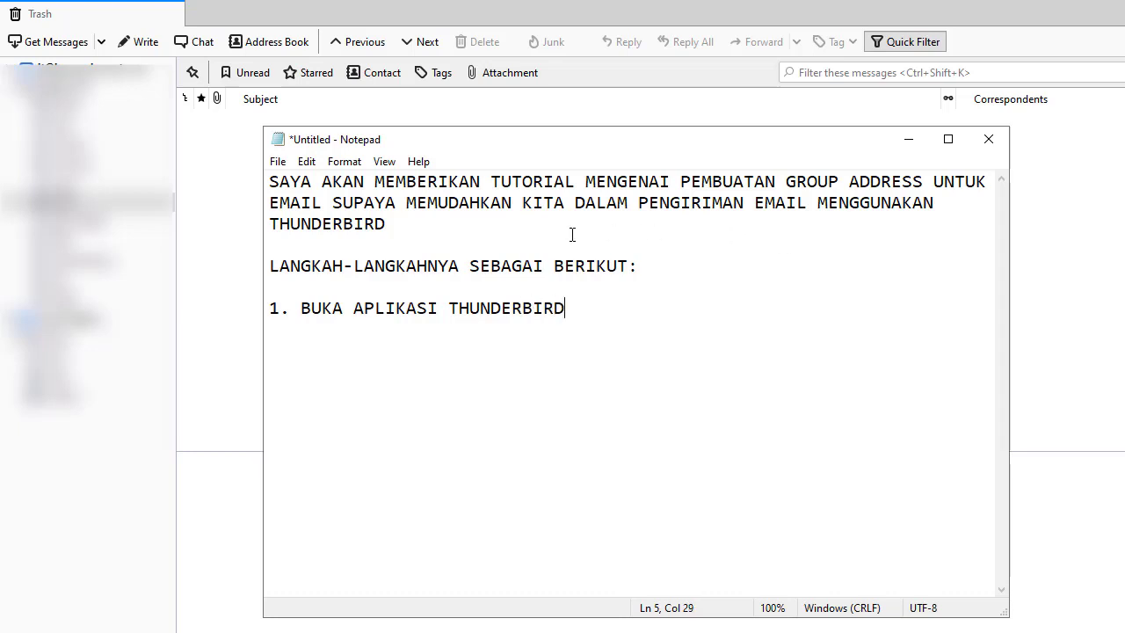
- Switch to Thunderbird and open its Address Book
click(216, 255)
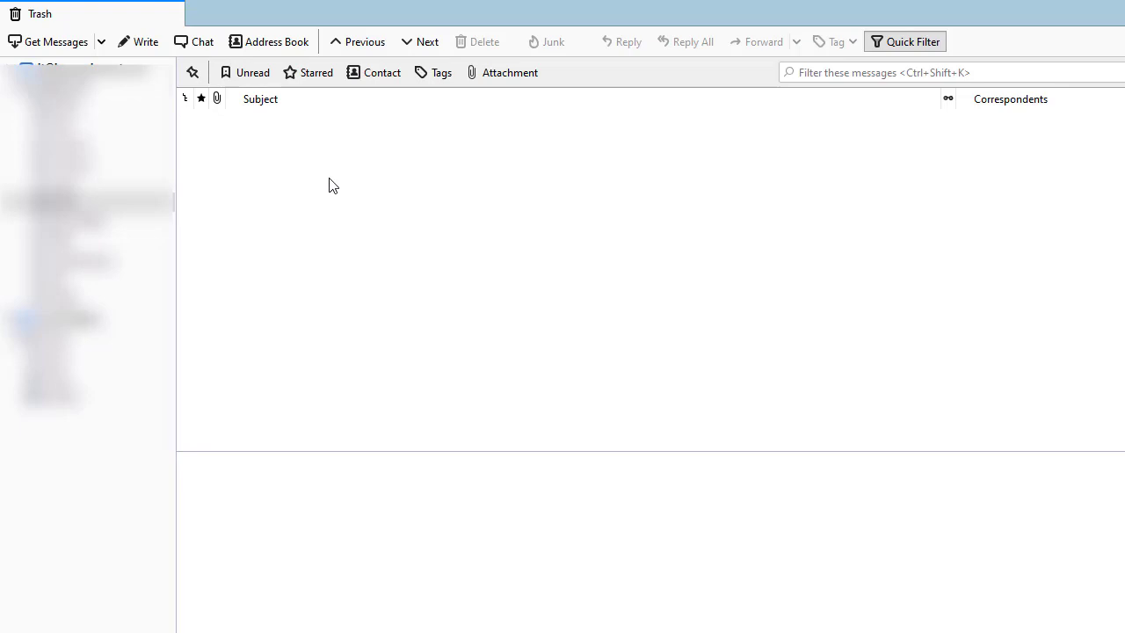
click(263, 42)
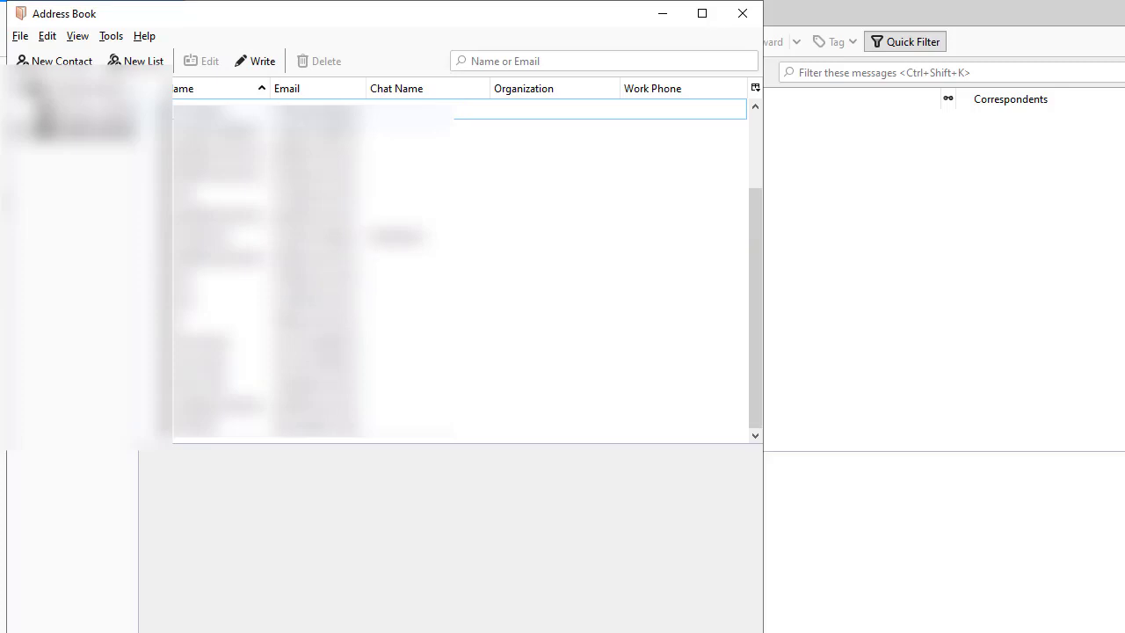
- Switch back to Notepad, add the line "2. KLIK PADA ADDRESS BOOK" and start a third item with "3."
key(alt+Tab)
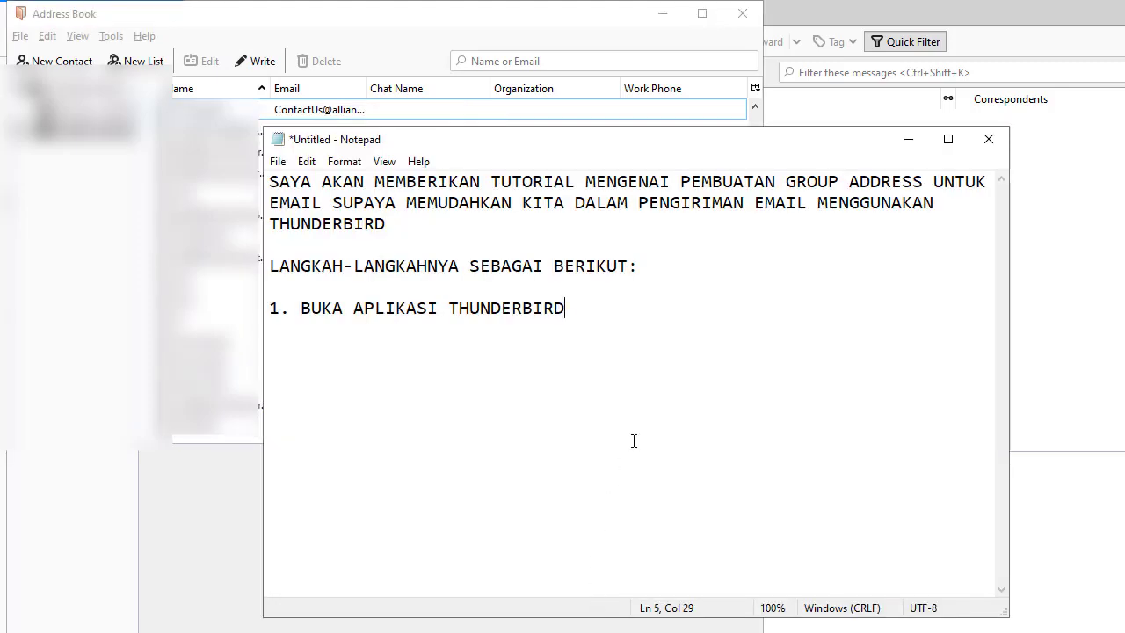
key(Return)
text(2. KL;IK)
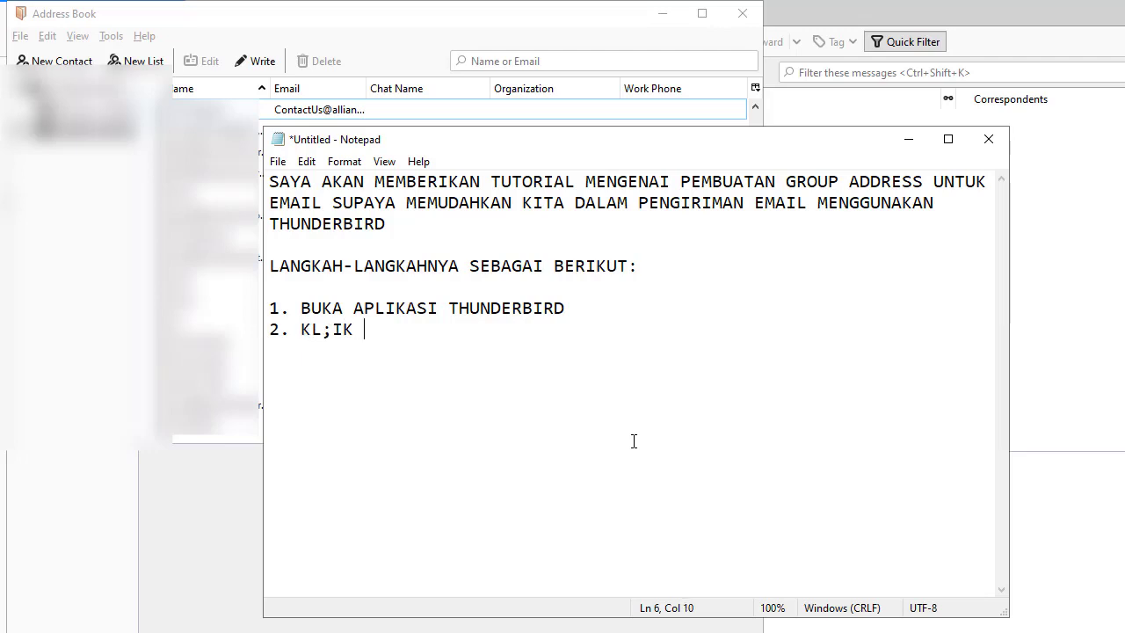
key(BackSpace)
key(Left)
key(Left)
key(BackSpace)
key(End)
text(PA)
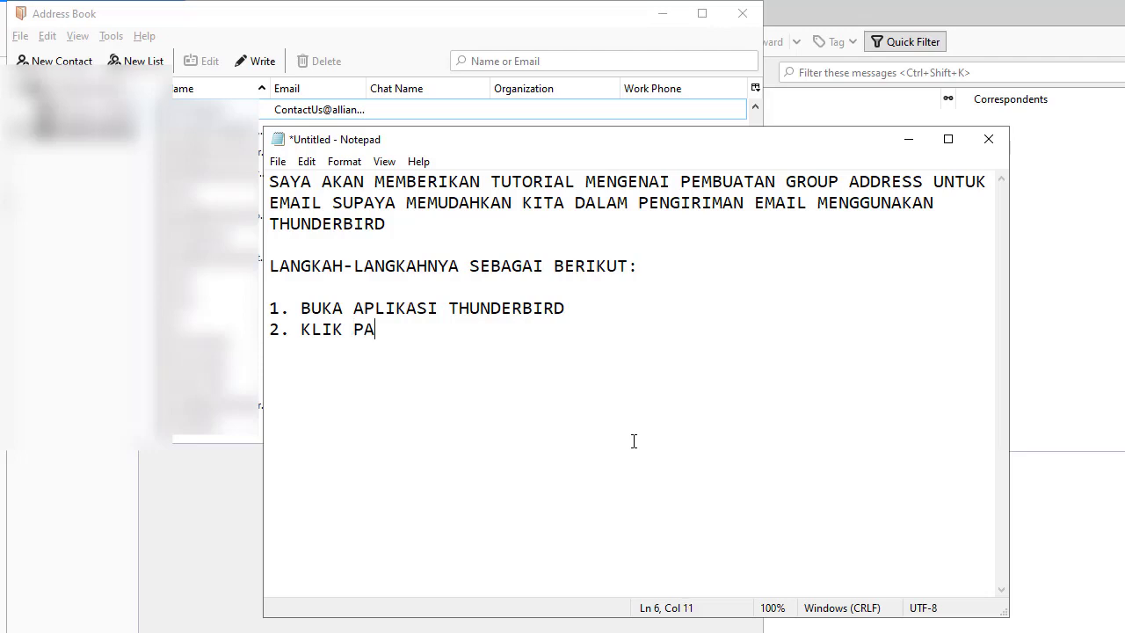
text(DA ADDRESS)
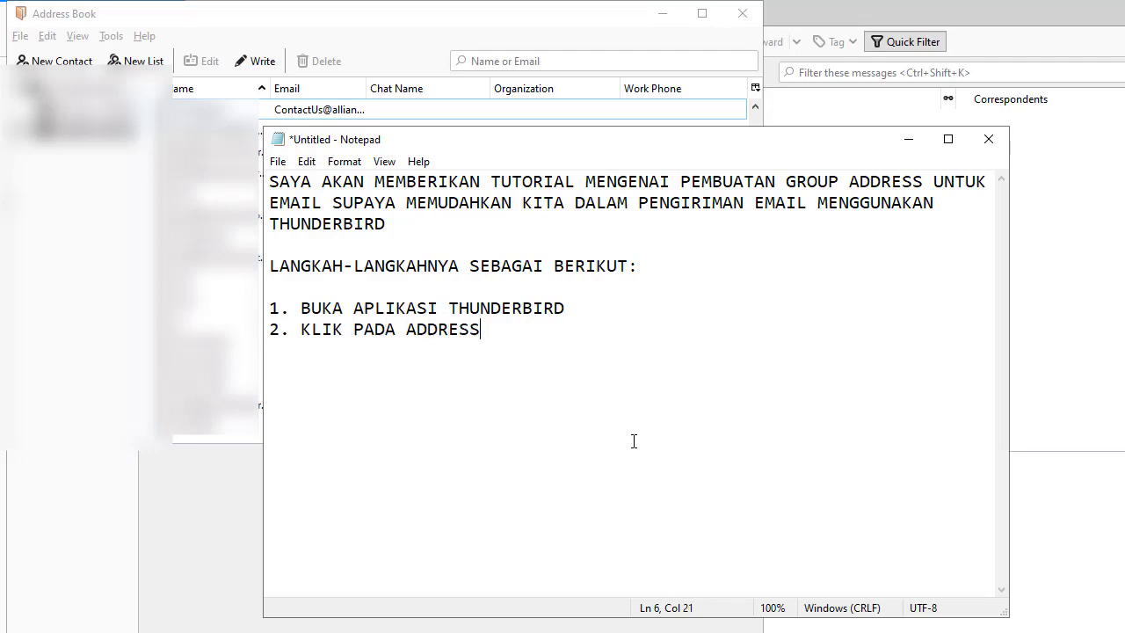
text( BOOK)
key(Return)
text(3.)
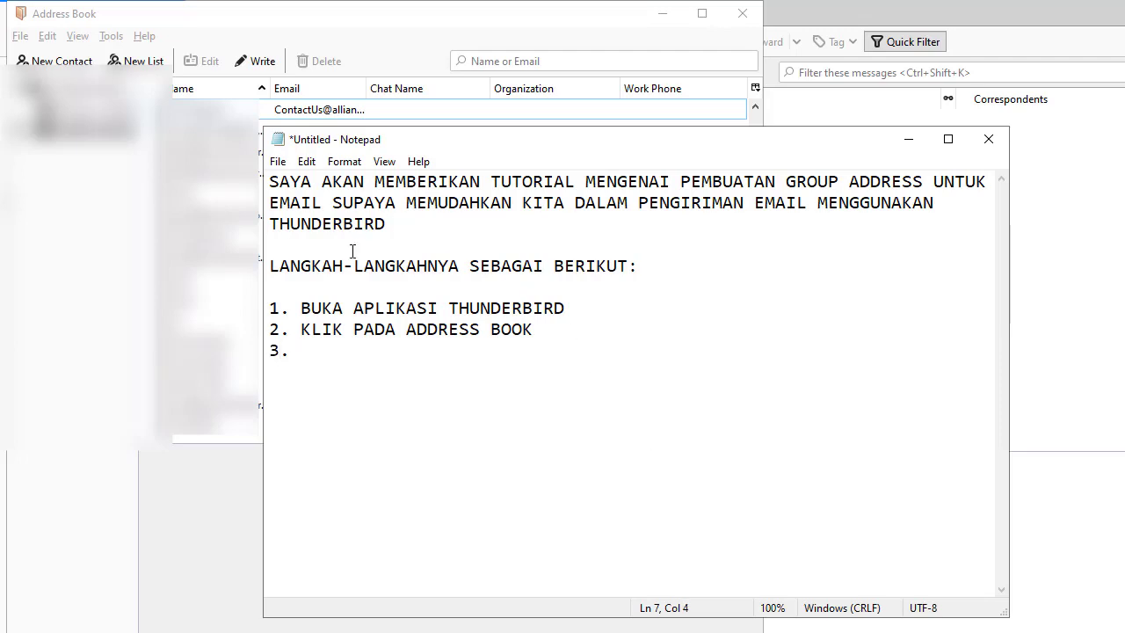
- Switch to the Thunderbird Address Book and start creating a new mailing list
click(98, 225)
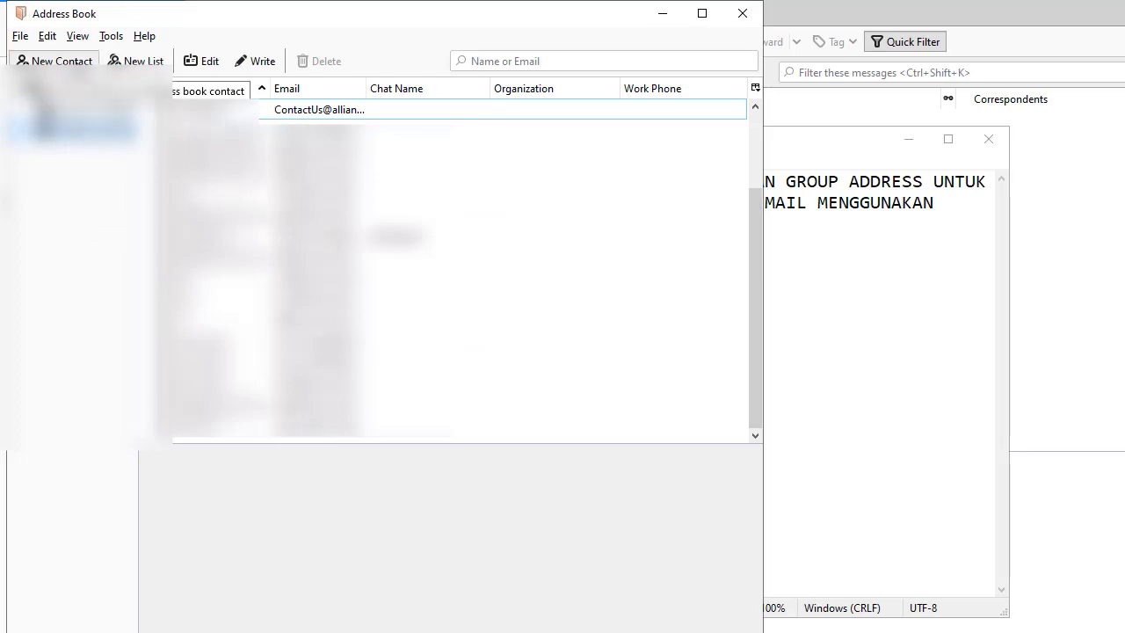
click(19, 35)
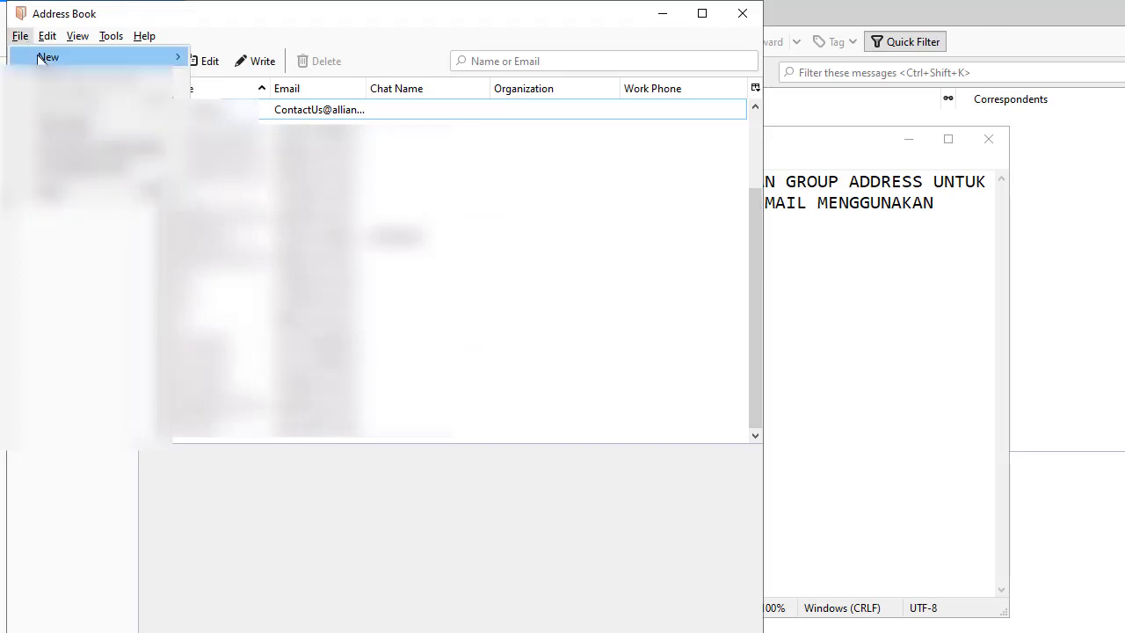
mouse_move(39, 58)
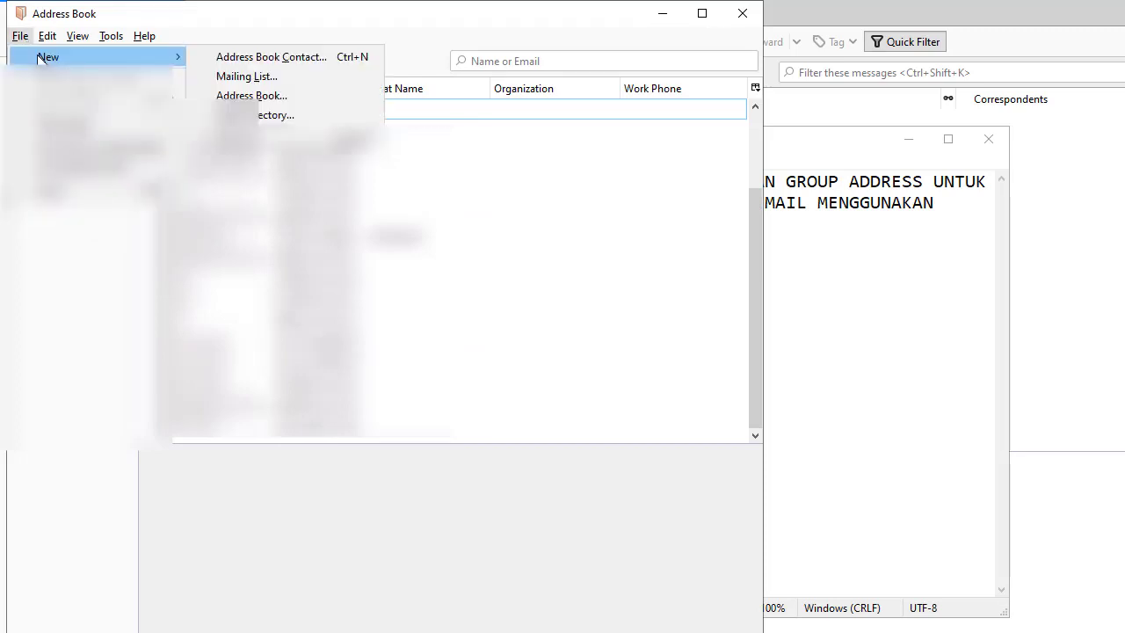
click(266, 77)
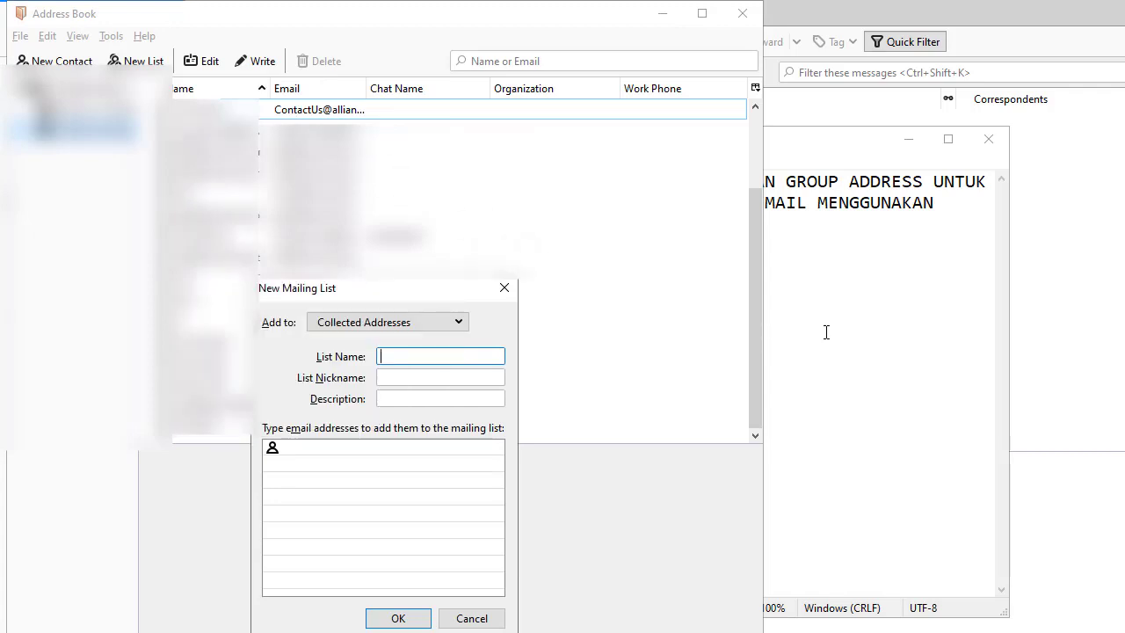
- Return to Notepad and complete the third item as "3. KLIK FILE > NEW > MAILING LIST"
click(826, 332)
key(Down)
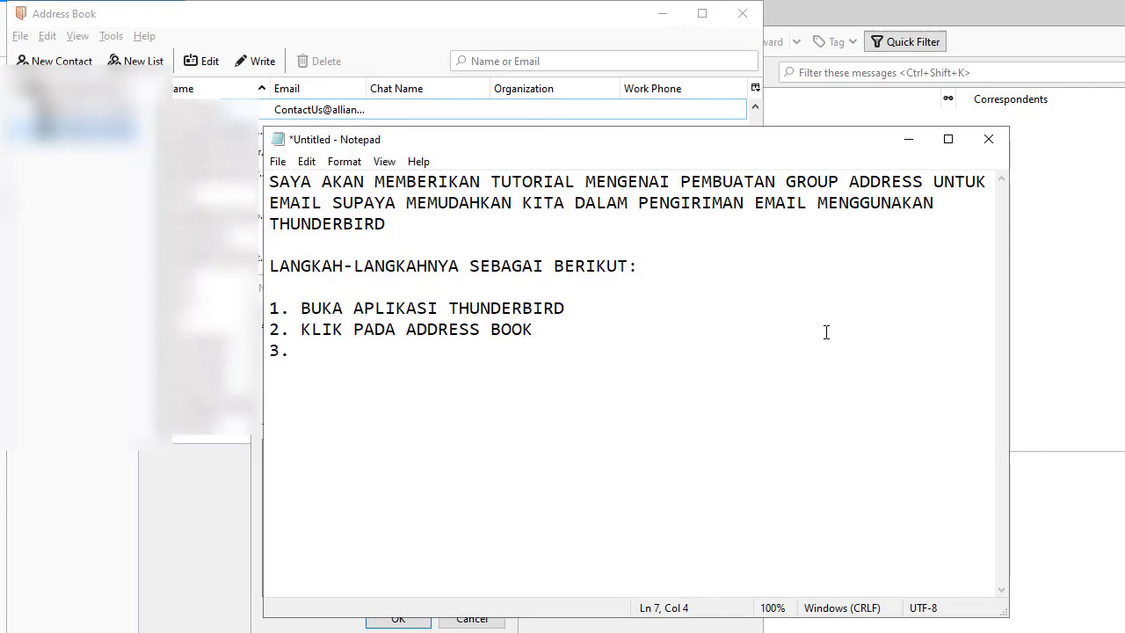
text(KLIK FILE )
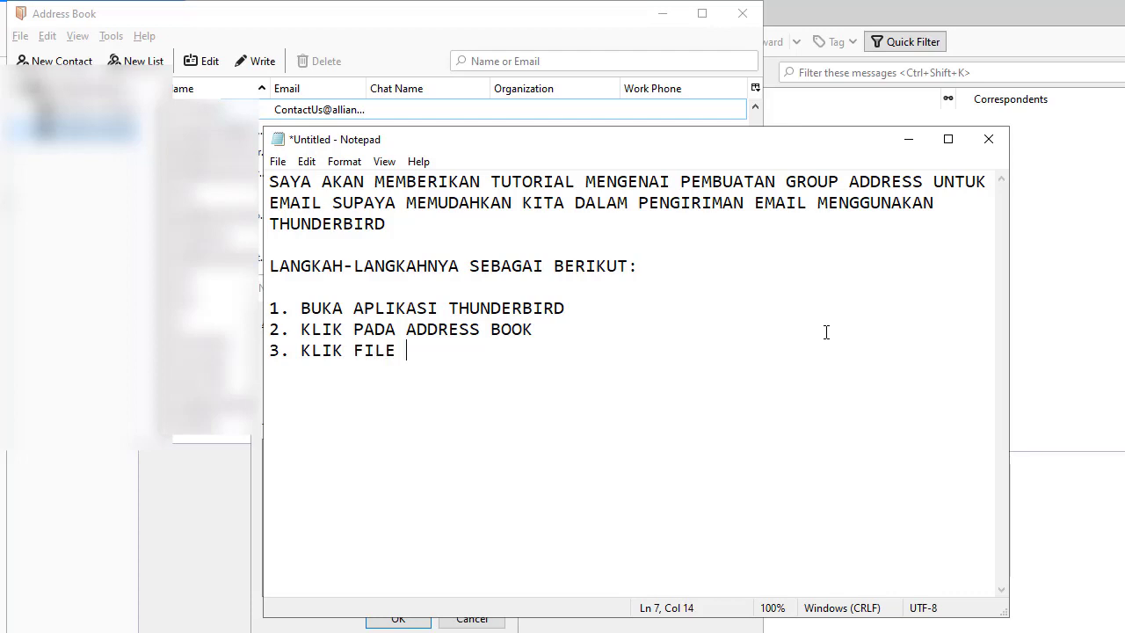
text(> NEW > MAILING LI)
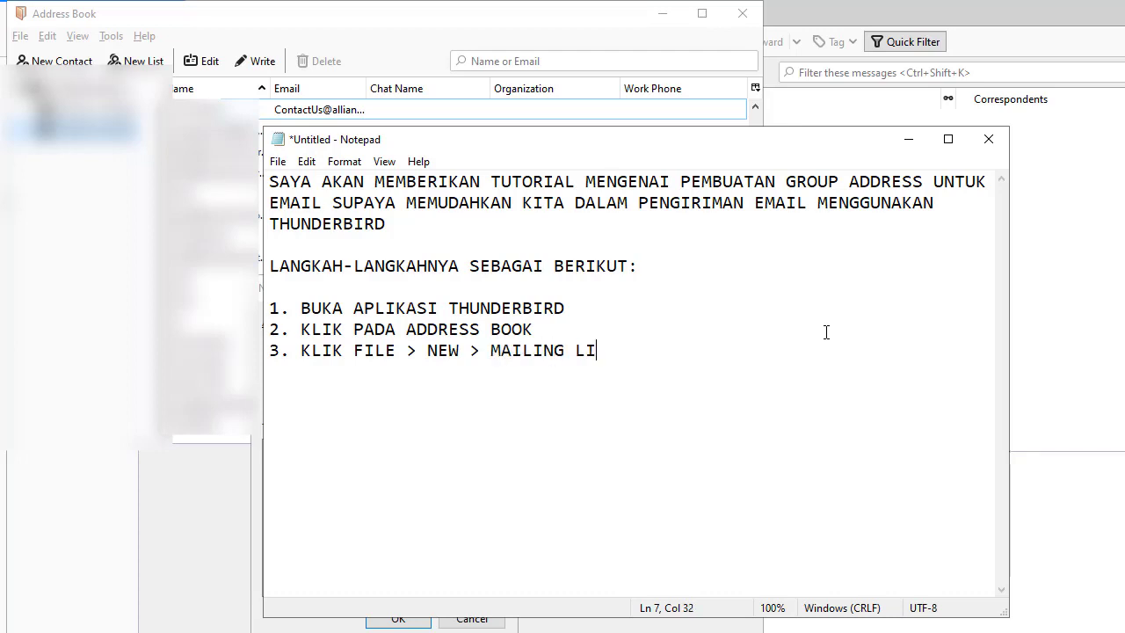
text(ST)
- Check the New Mailing List dialog and add "4. MASUKKAN NAMA GROUP DAN KEMUDIAN DAFTAR EMAIL" to the Notepad instructions
click(186, 31)
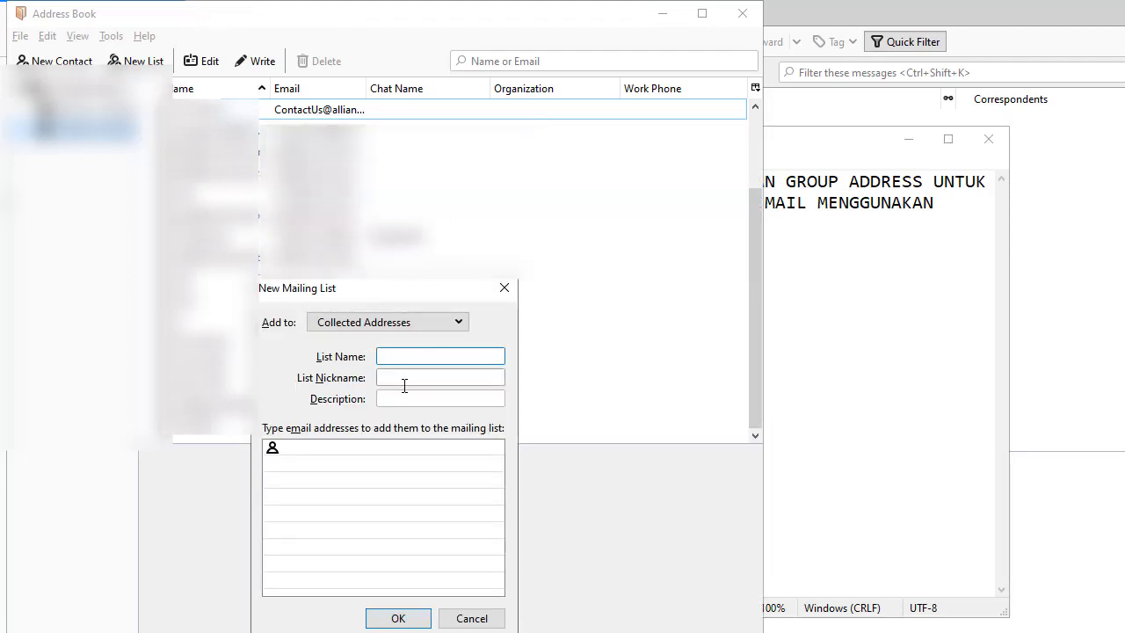
click(851, 438)
key(Return)
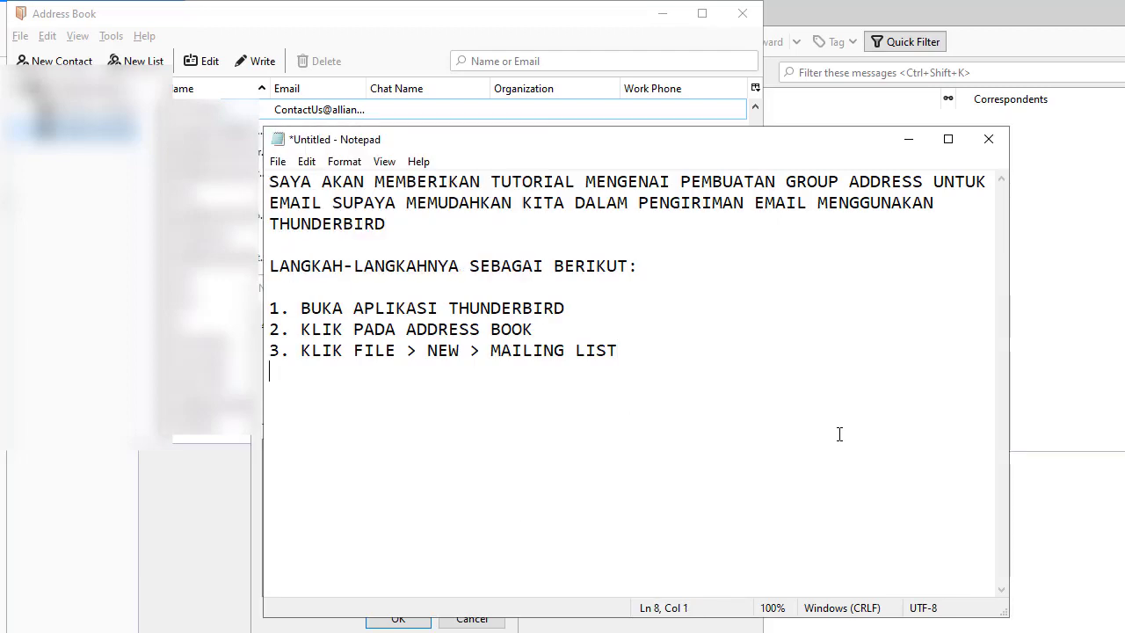
text(4. MASUKKAN NAMA)
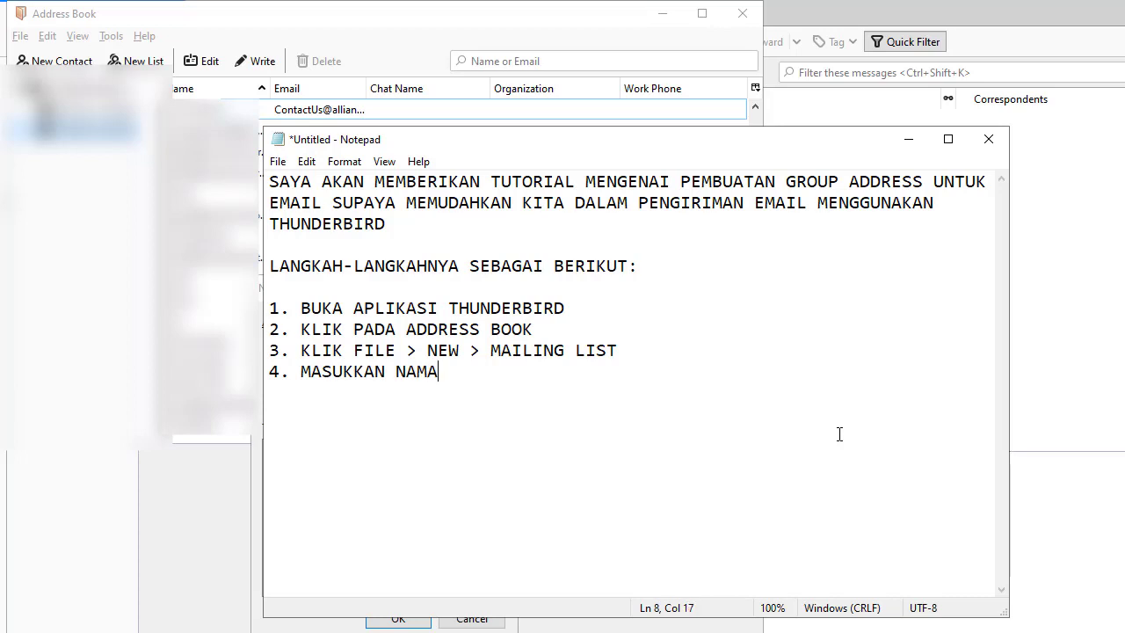
text( GROUP DAN KEMU)
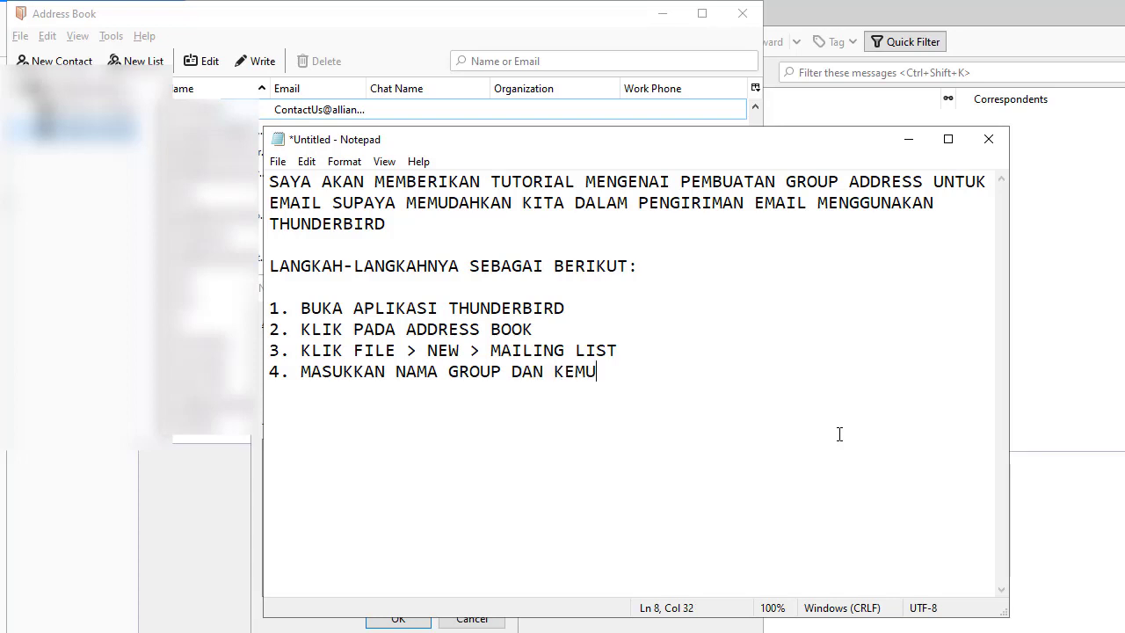
text(DIAN DAFTAR EMAIL)
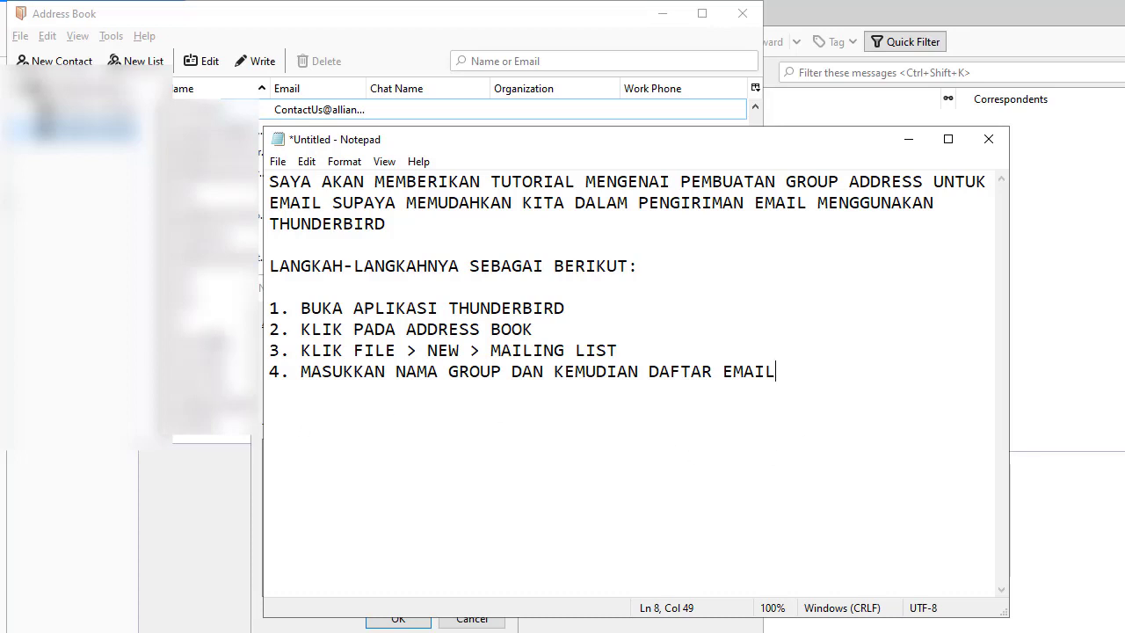
- Switch to Thunderbird's New Mailing List dialog and name the list "DRR", leaving the nickname and description empty
click(254, 337)
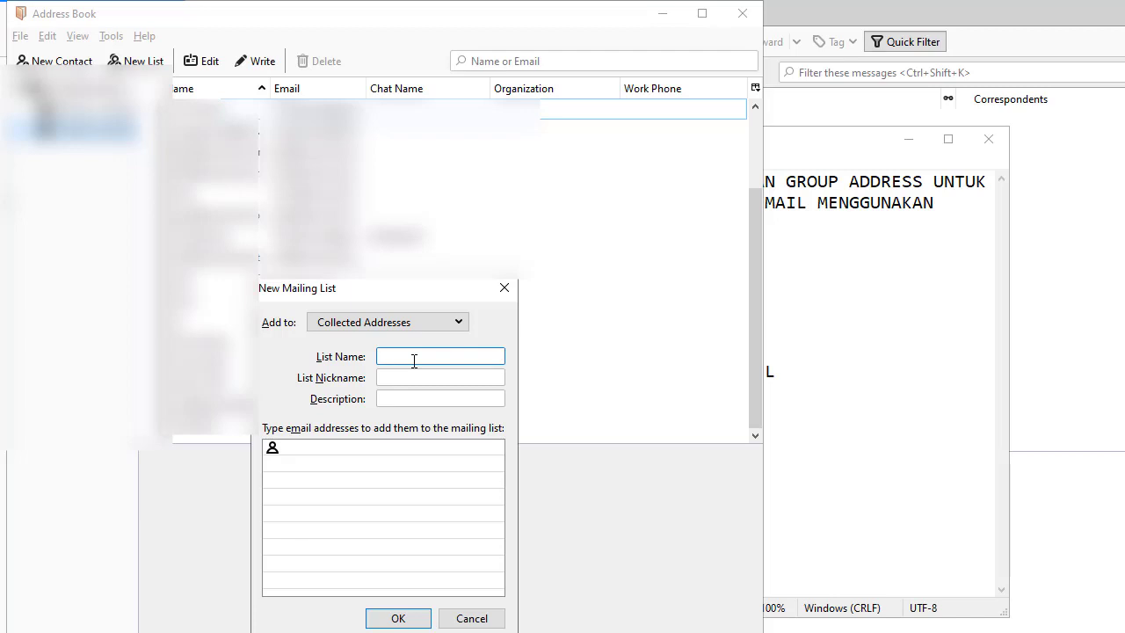
text(drr)
key(ctrl+a)
text(DRR)
key(Tab)
key(Tab)
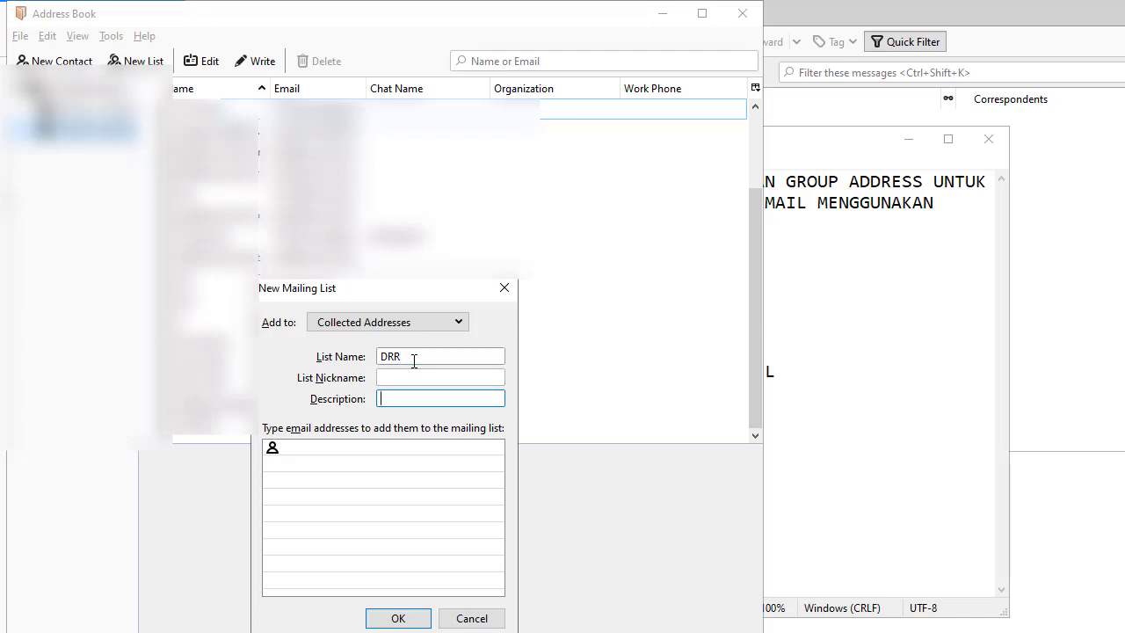
key(Tab)
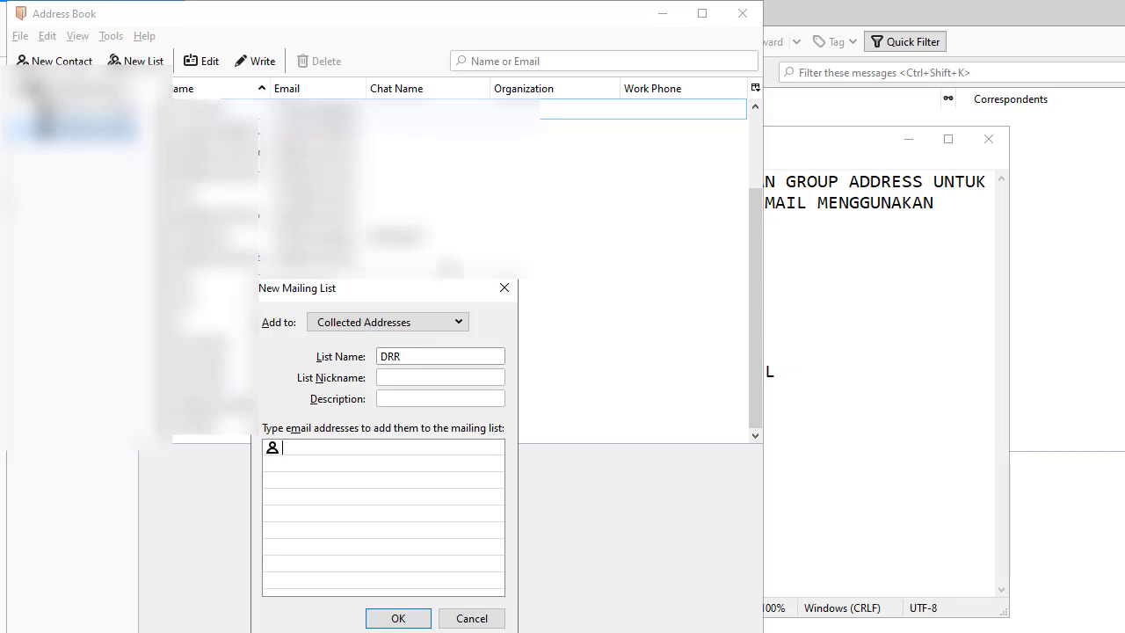
- Add three saved contacts' e-mail addresses as the first members of the mailing list, one per row
text(ana)
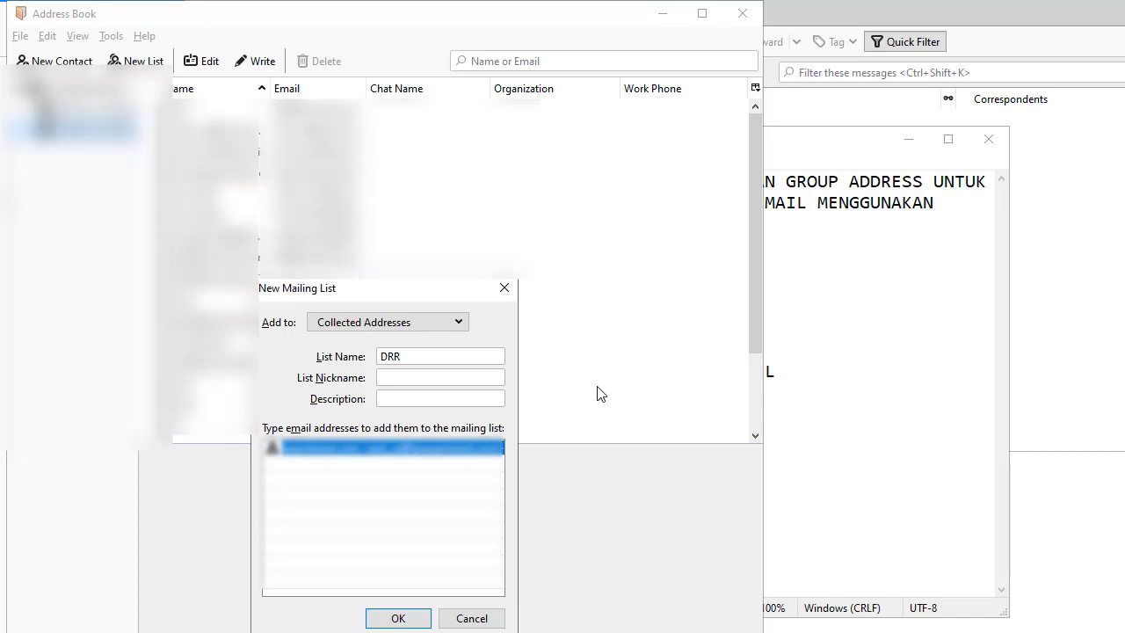
key(Return)
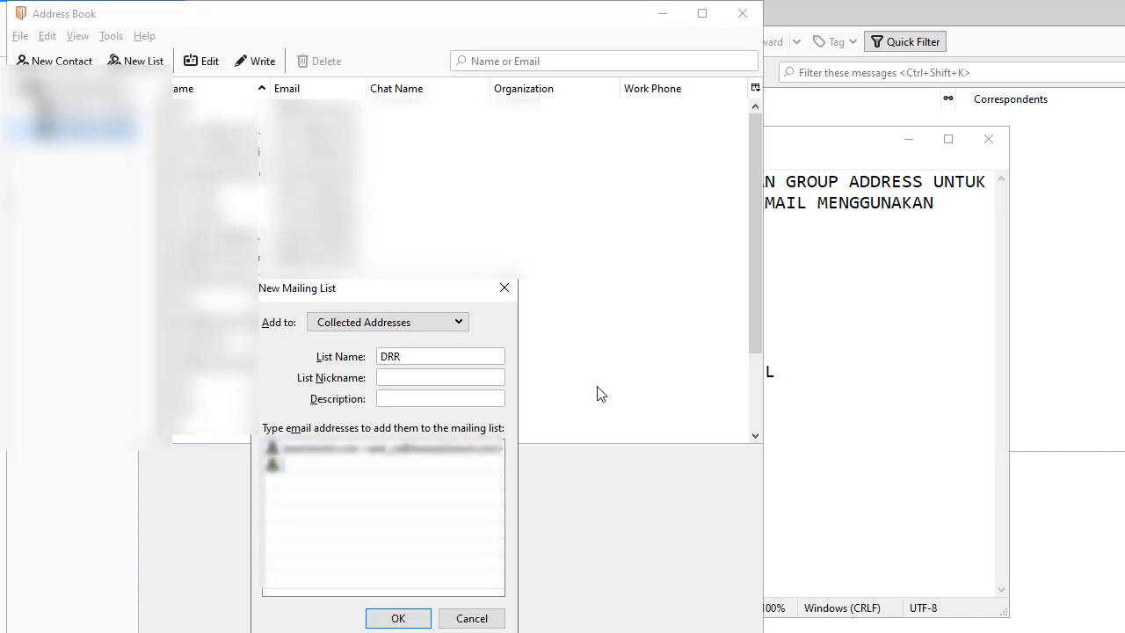
text(ad)
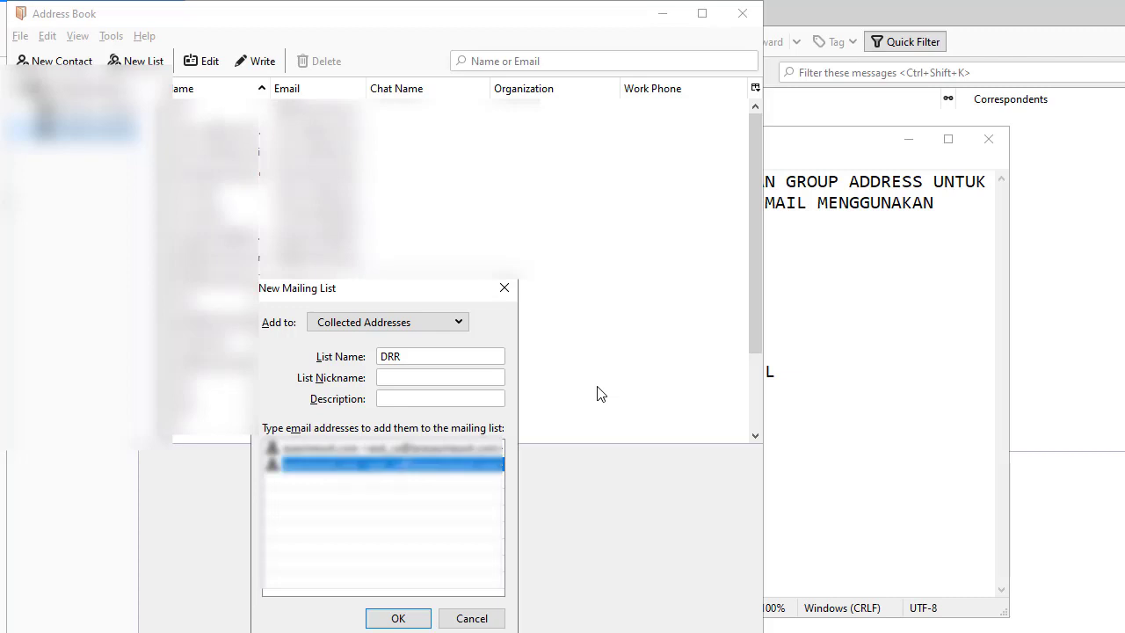
text(di)
key(Return)
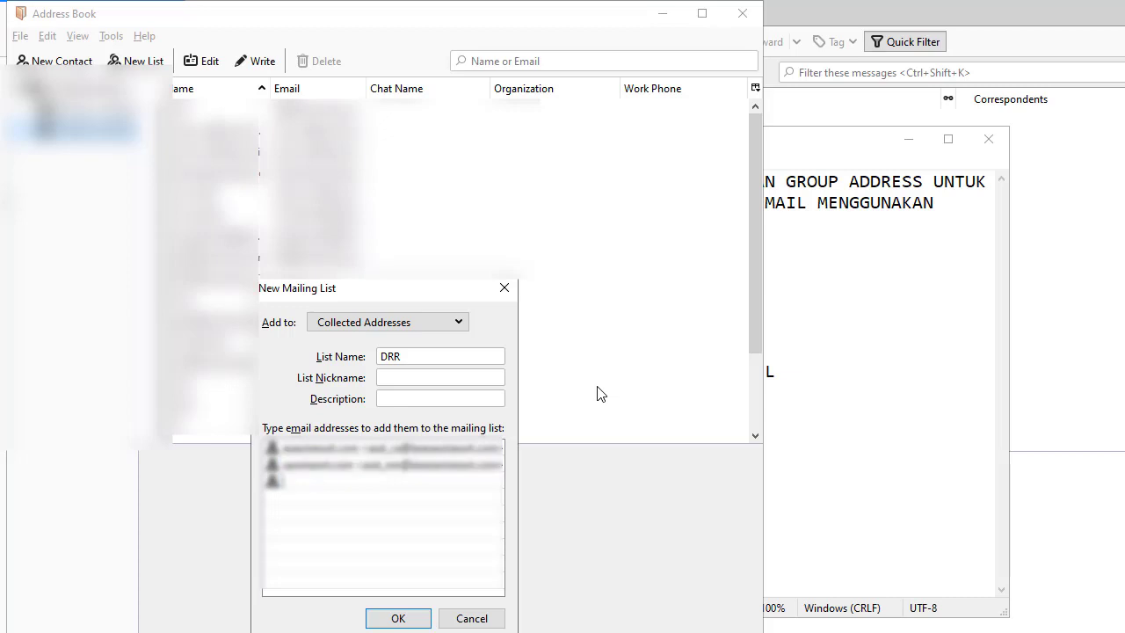
text(chief)
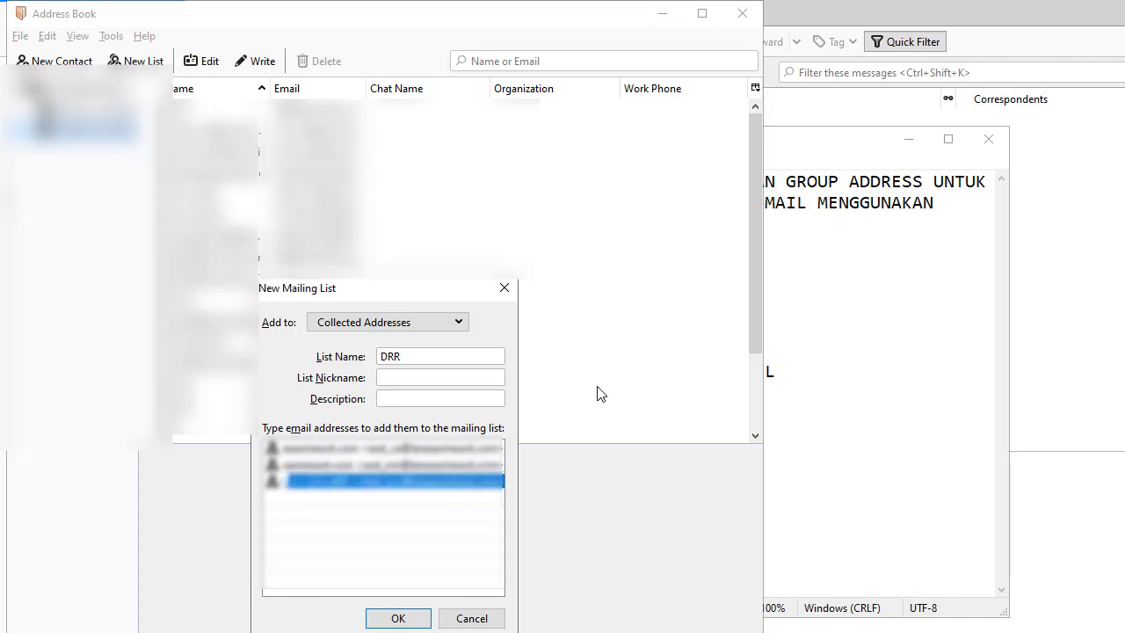
key(Return)
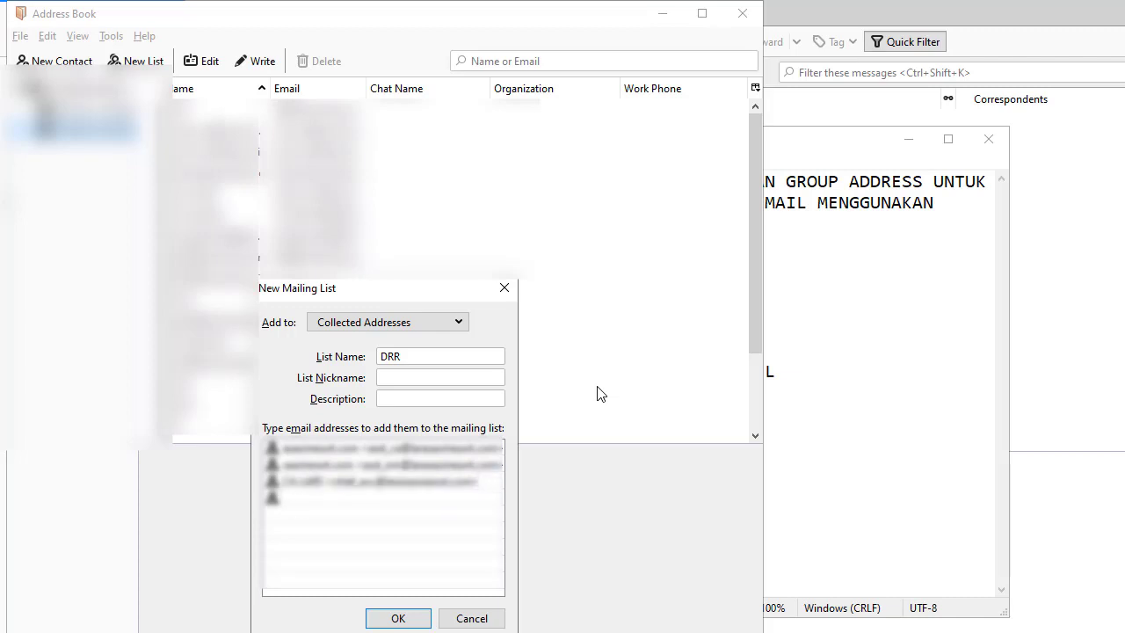
- Add the engineering contact's e-mail address as the fourth member and save the mailing list
text(engi)
text(er)
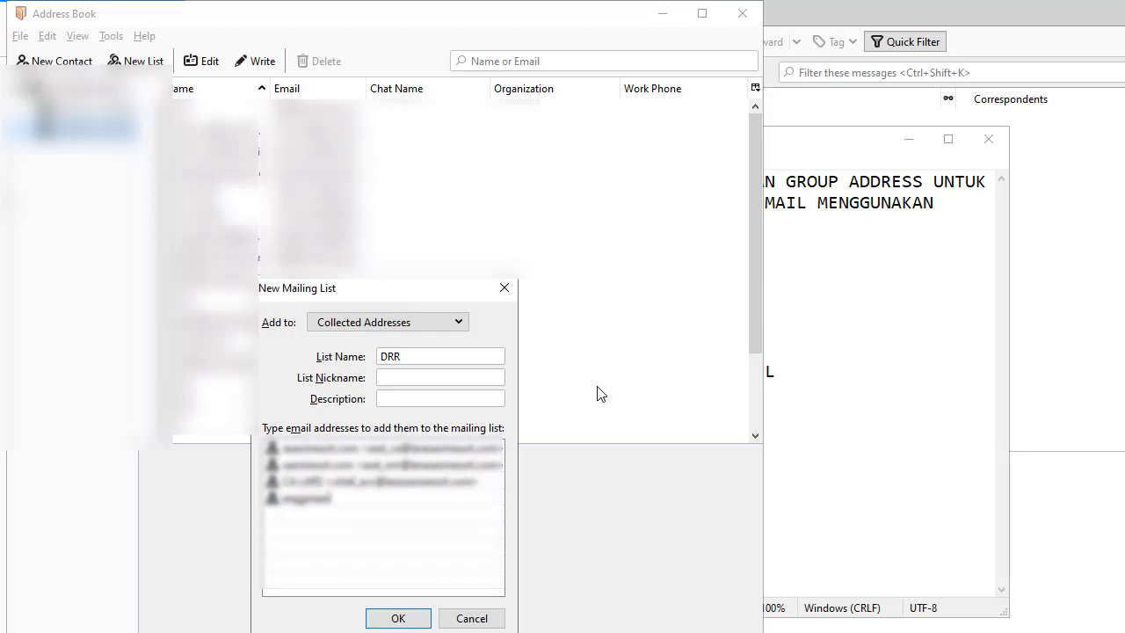
key(Left)
key(Left)
key(Left)
key(Left)
key(Left)
key(BackSpace)
key(Return)
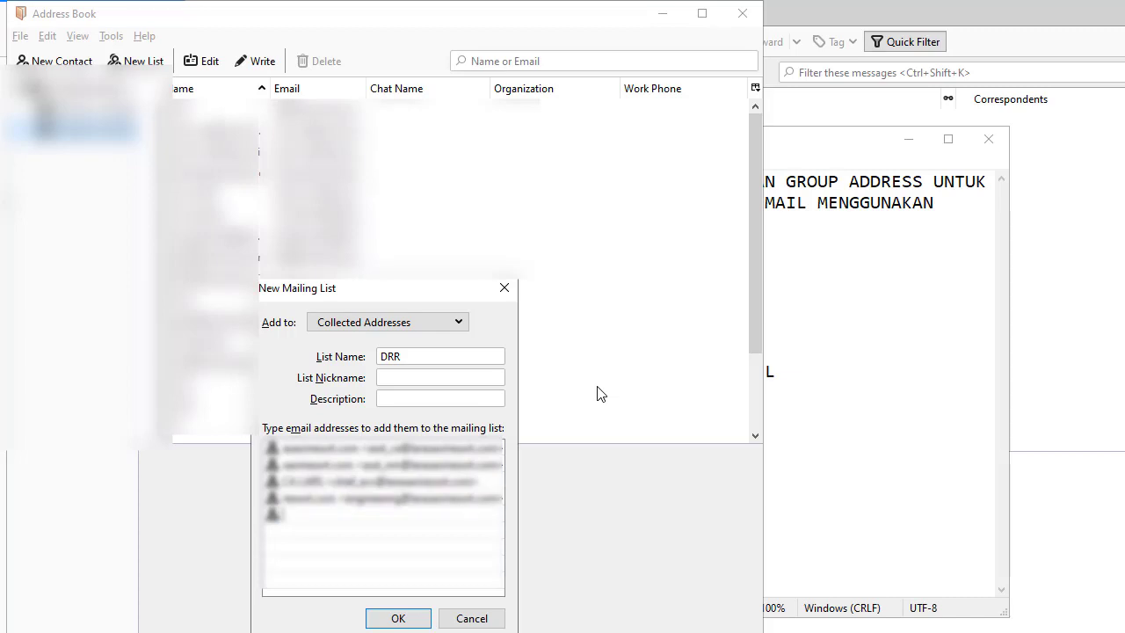
click(406, 618)
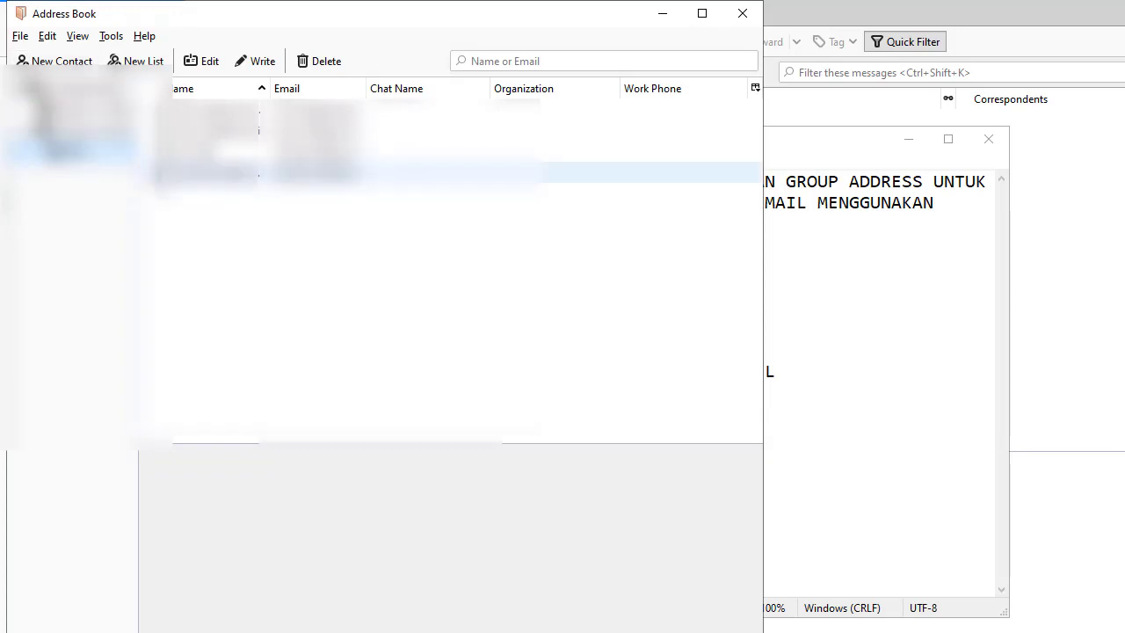
- Switch to Notepad, add the heading "PENGIRIMAN EMAIL" after a blank line below the steps, and start a numbered item with "1."
click(871, 402)
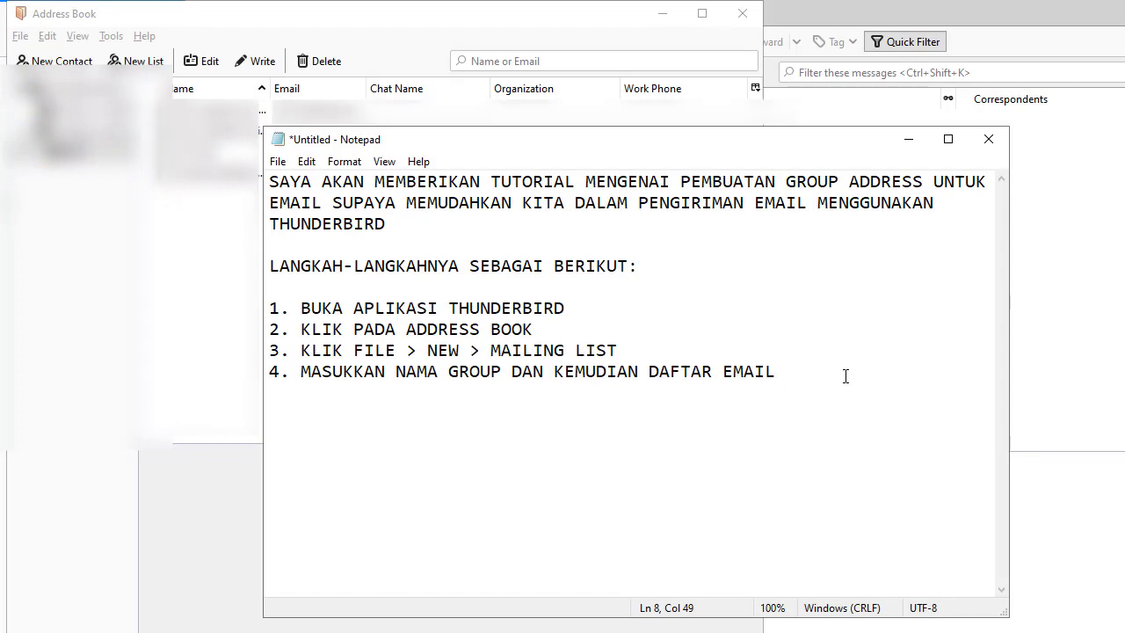
key(Return)
key(Return)
text(peng)
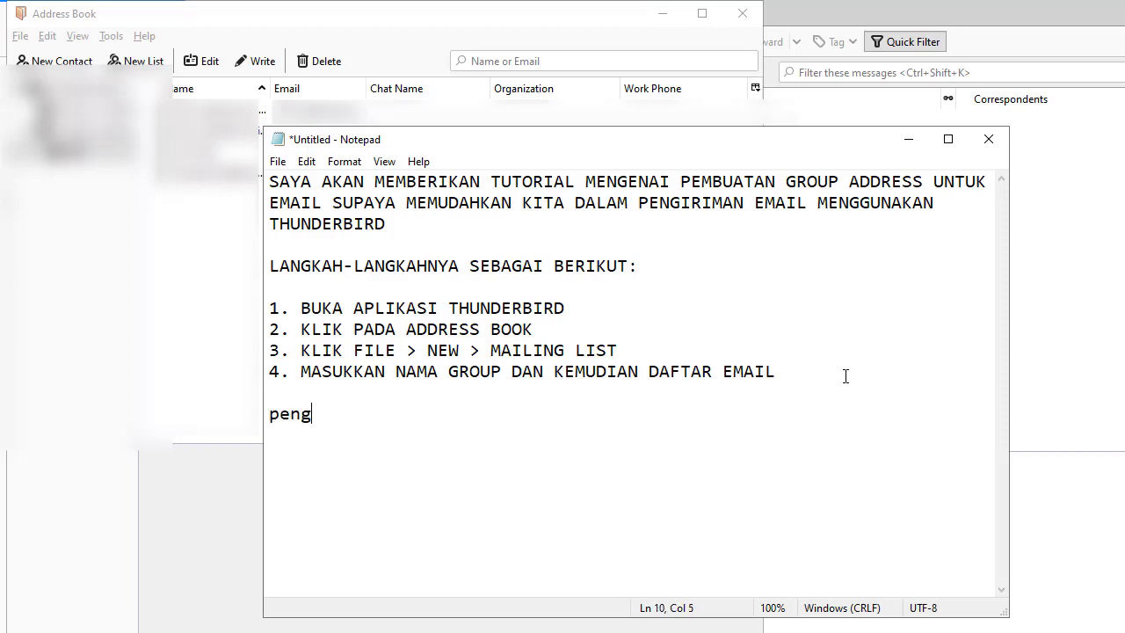
text(iriman email)
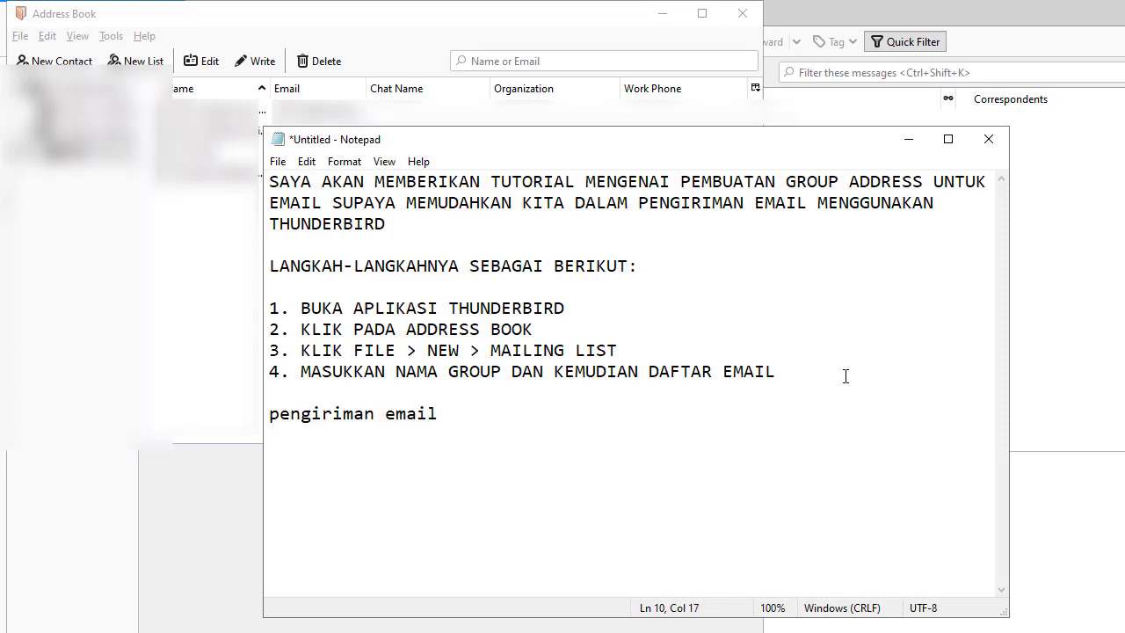
key(shift+Home)
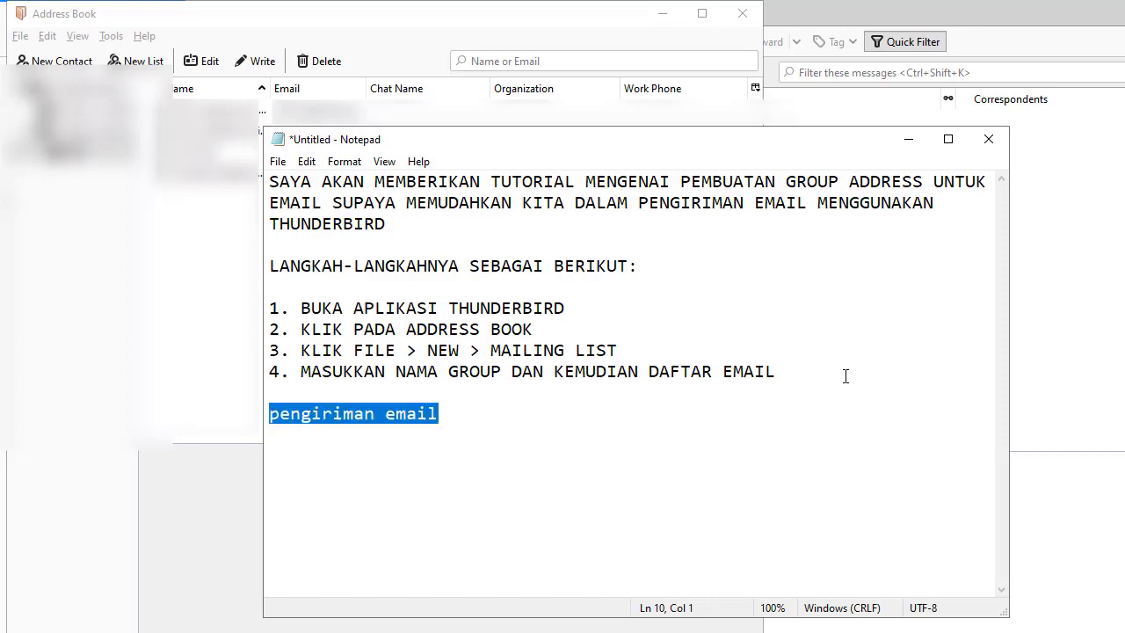
text(PENGIRIMAN )
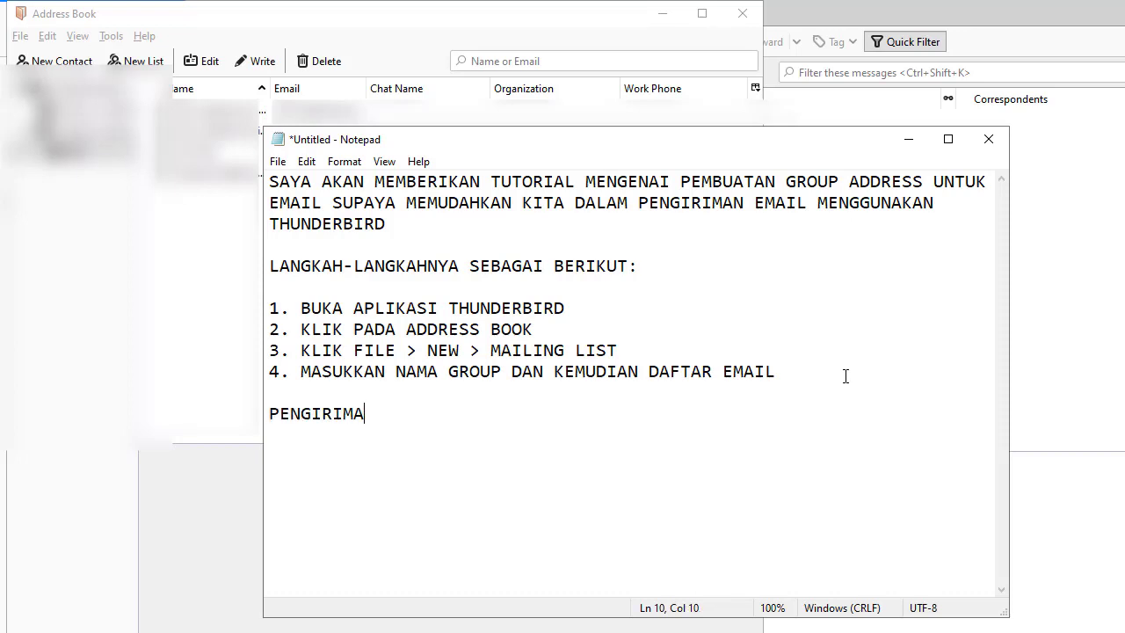
text(EMAIL)
key(Return)
text(1.)
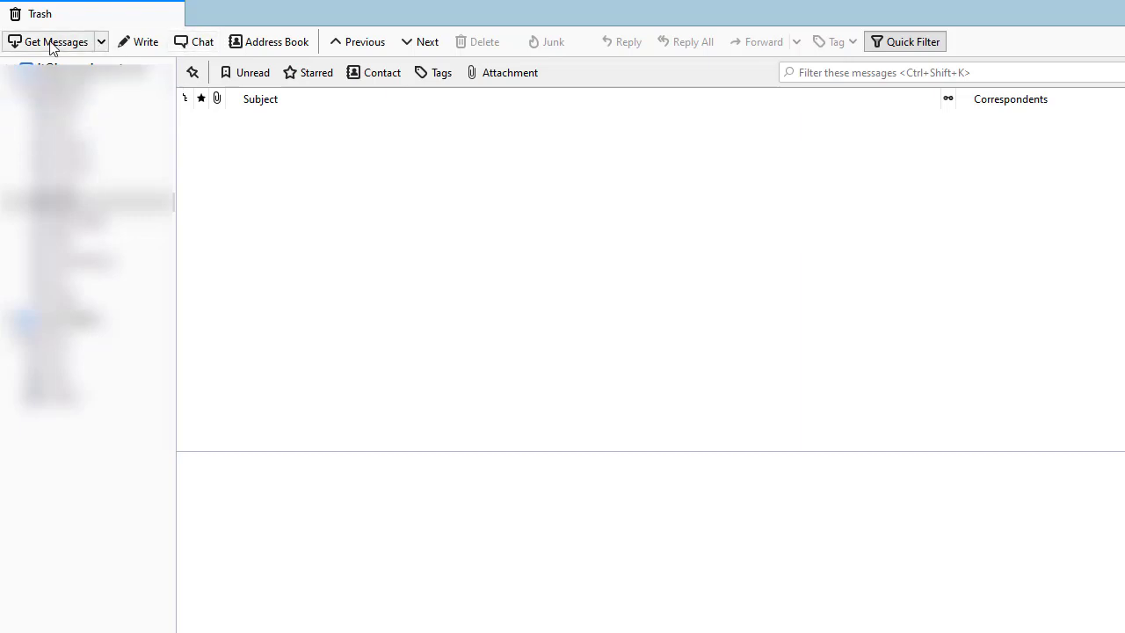
- Open a new message in Thunderbird, then return to Notepad and complete the first item as "1. KLIK WRITE"
click(139, 51)
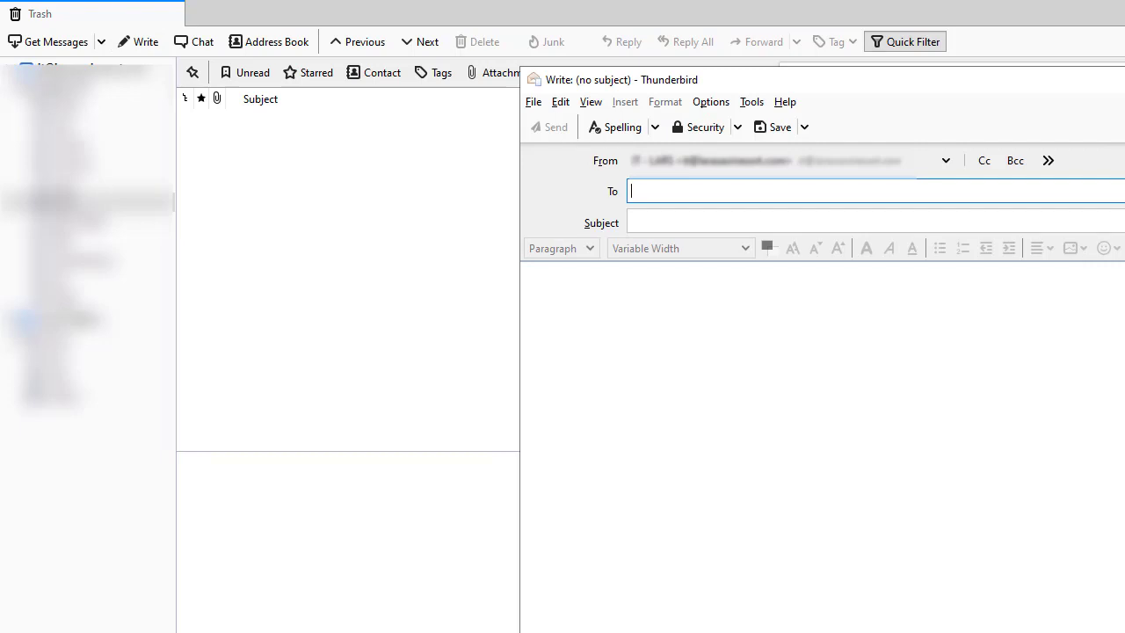
click(554, 631)
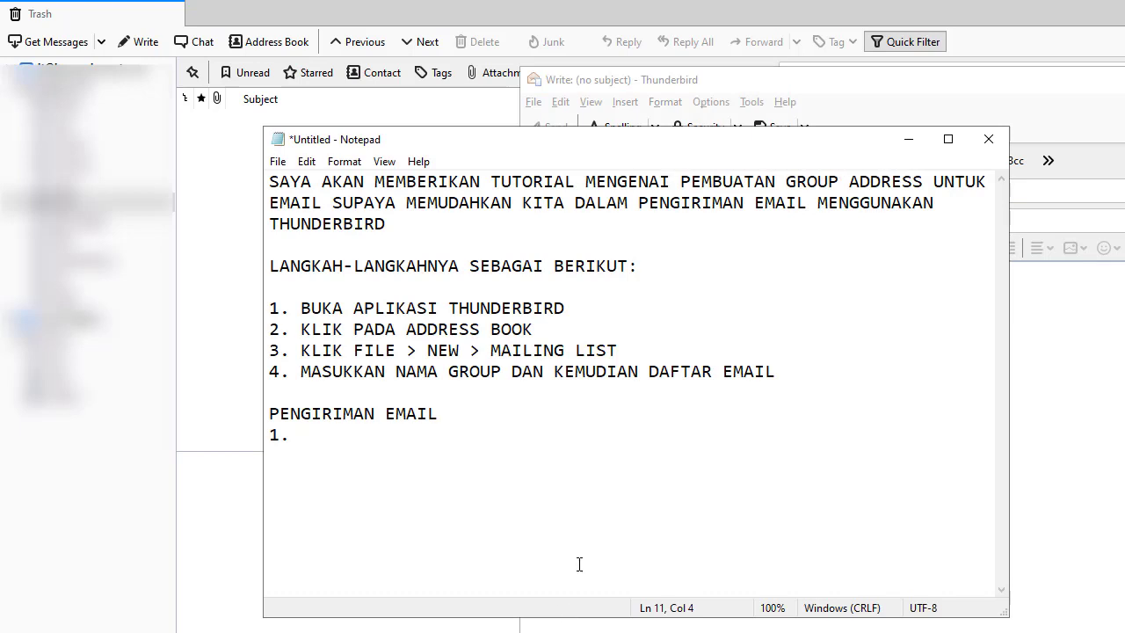
text(KLIK WRITE)
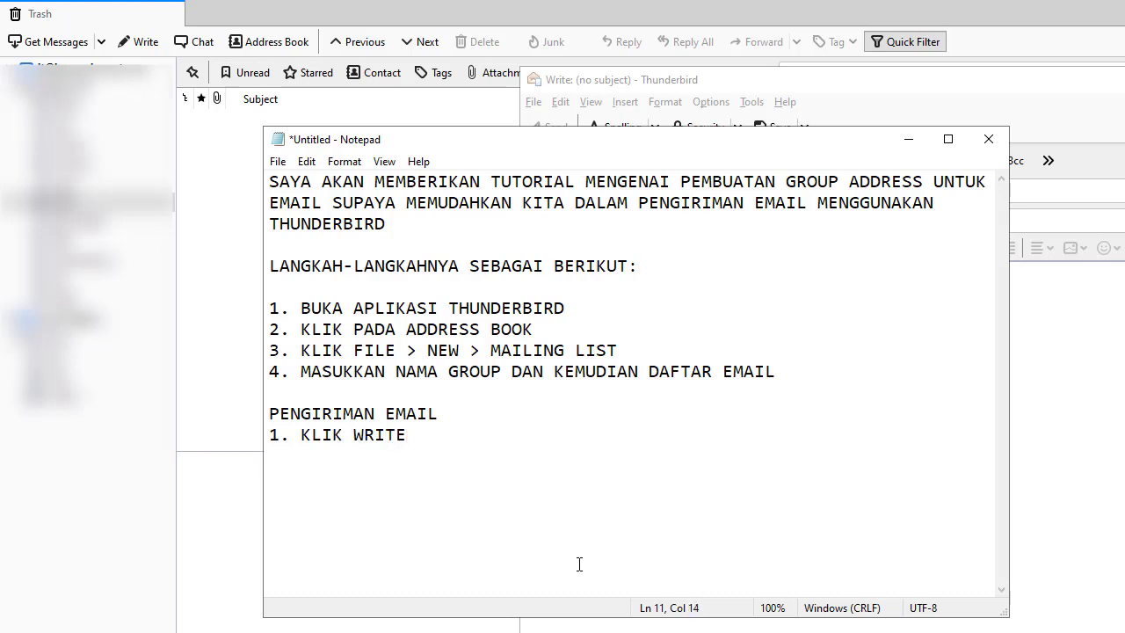
- Add the line "2. PADA BAGIAN TO TINGGAL KITA KETIK NAMA GROUP MAILING LIST YANG SUDAH DIBUAT TADI" under the e-mail sending heading
key(Return)
text(2. PADA BAGIAN TO )
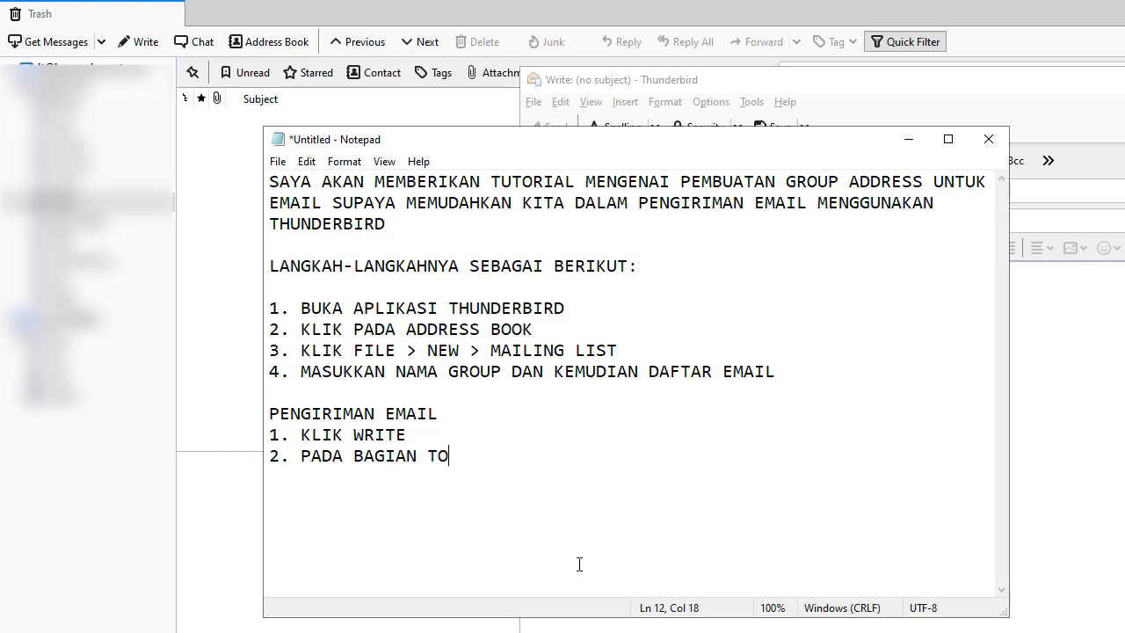
text(TINGG)
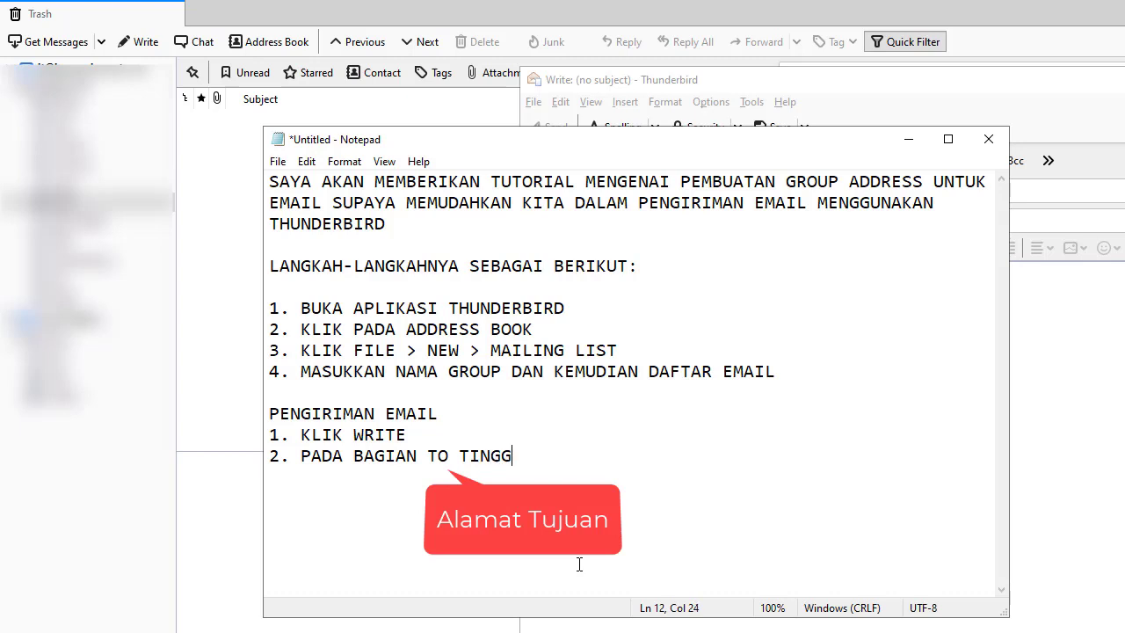
text(AL KITA KE)
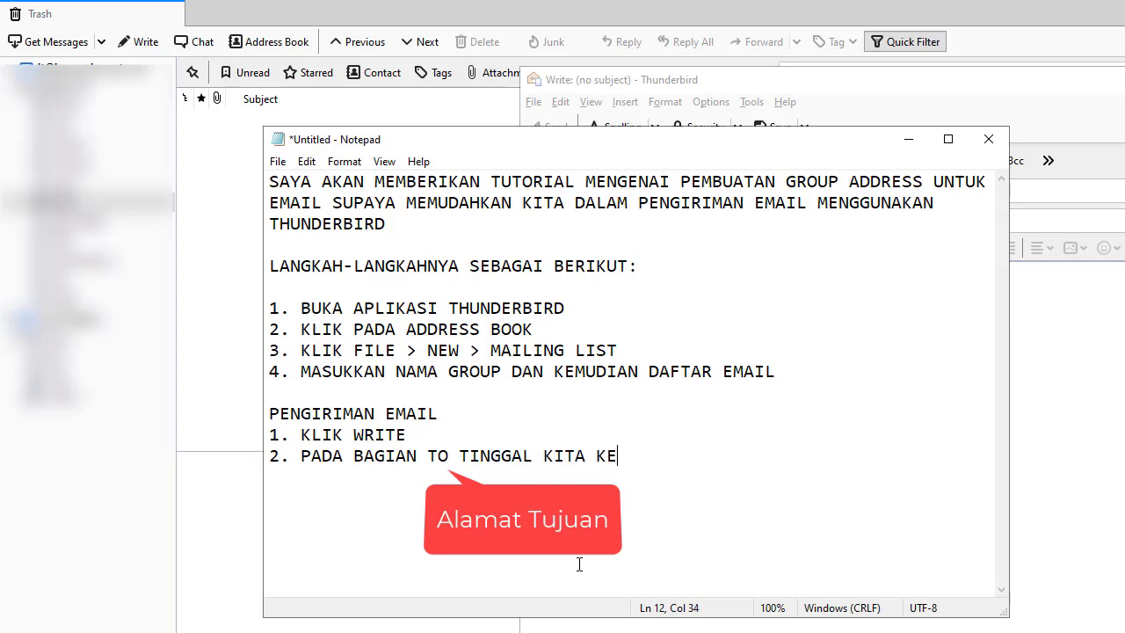
text(TIK NAMA)
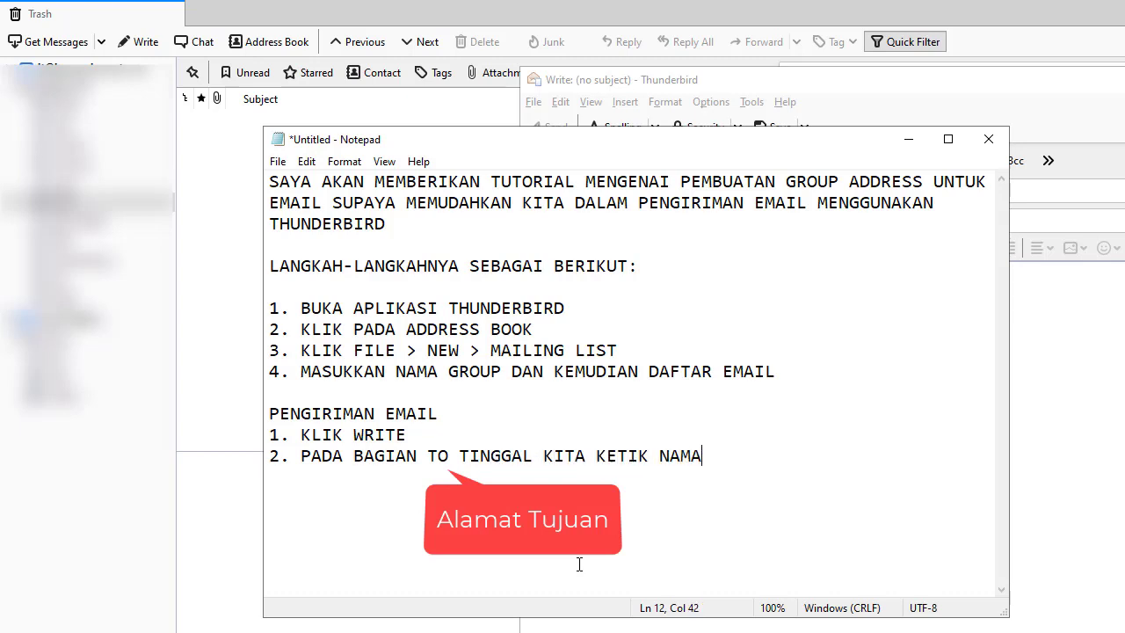
text( GROUP MAILING)
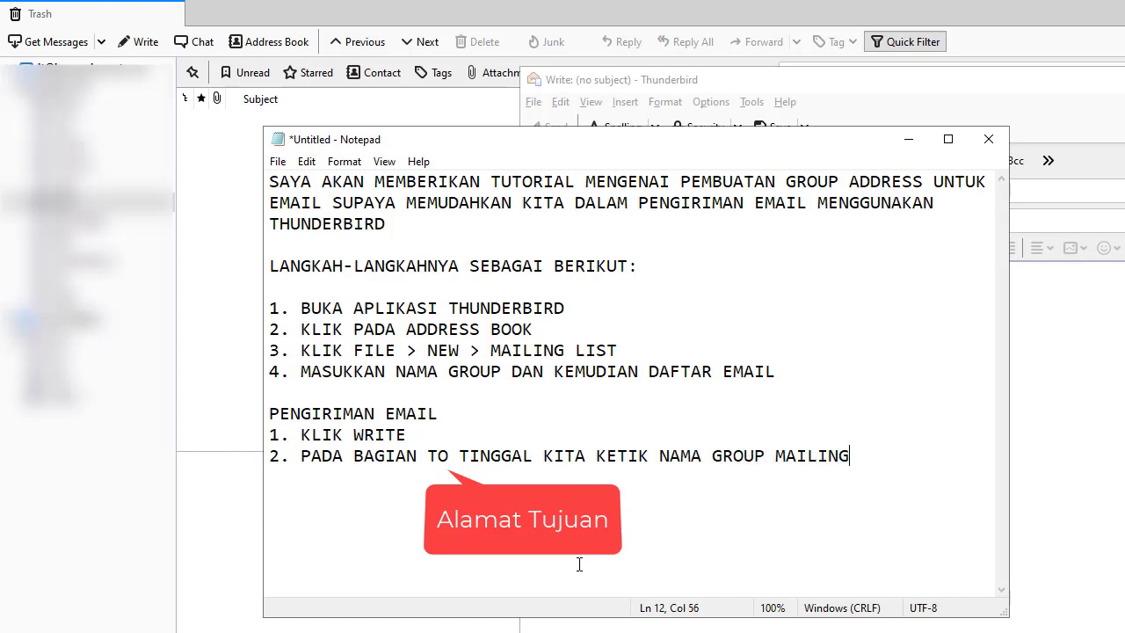
text( LIST YANG)
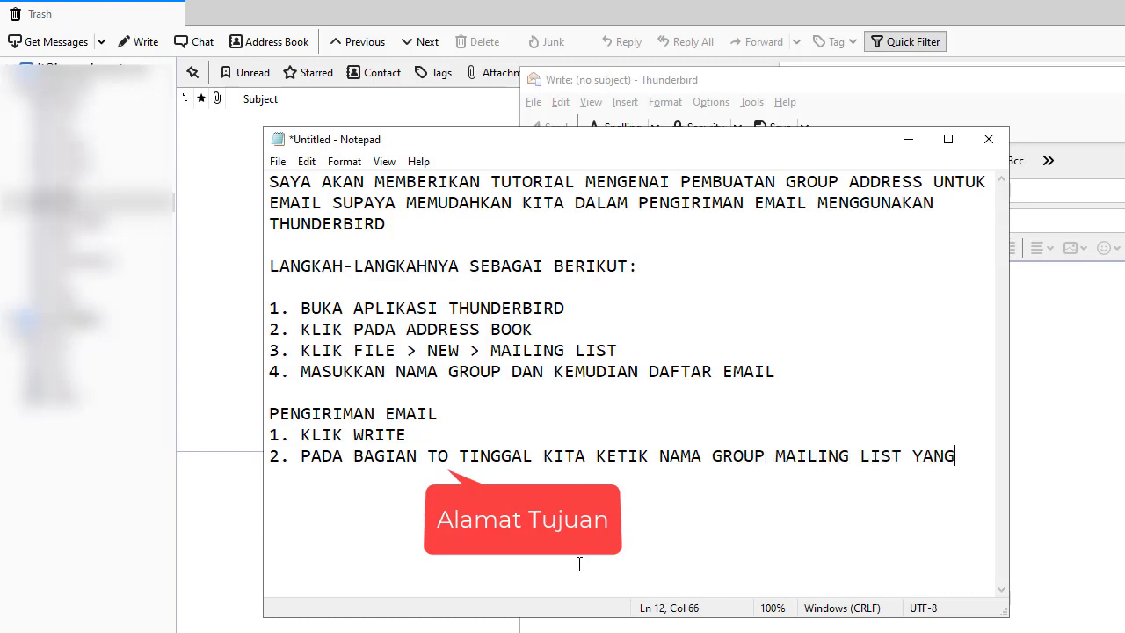
text( SUDAH DIBUA)
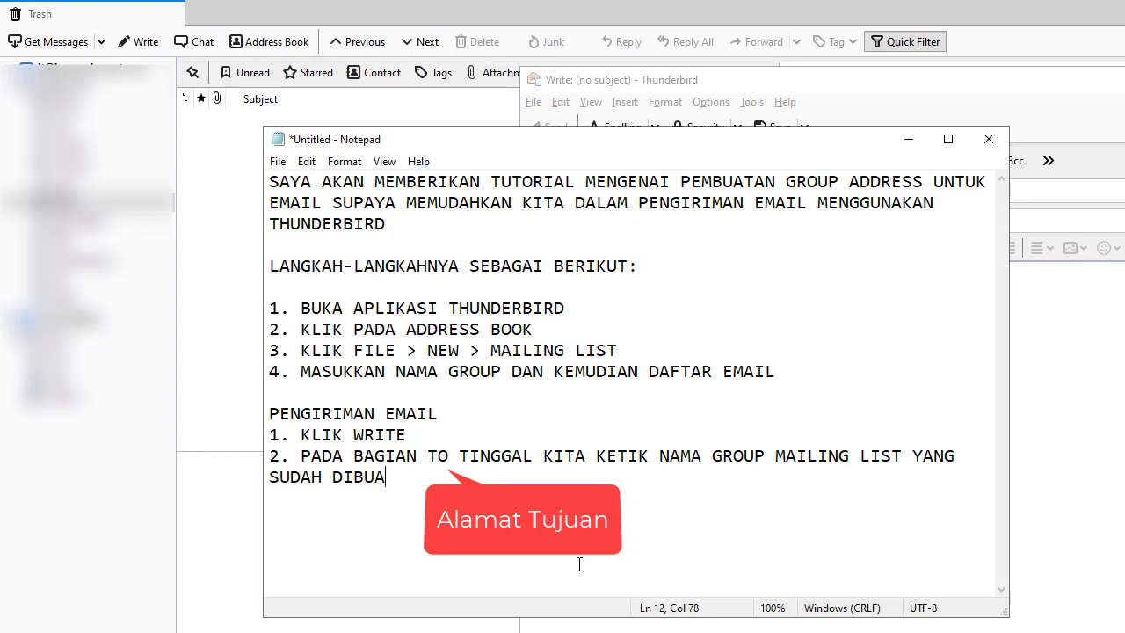
text(T TADI)
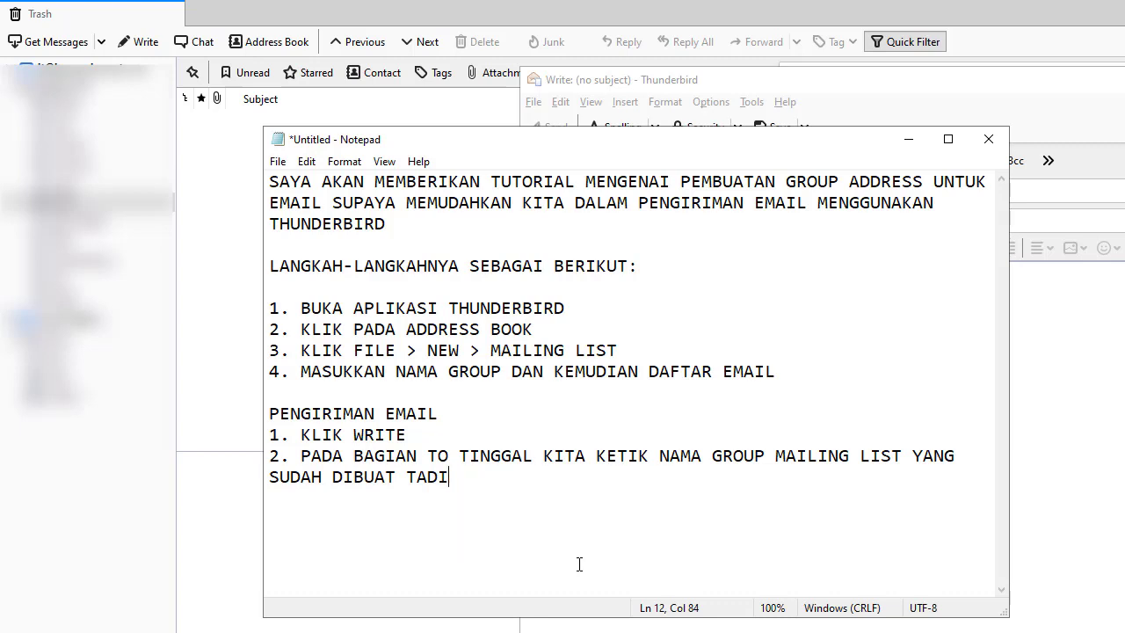
- Extend the second sending instruction with ", YANG SAYA BERIKAN CONTOH TADI ADALAH DRR"
text(, YANG K)
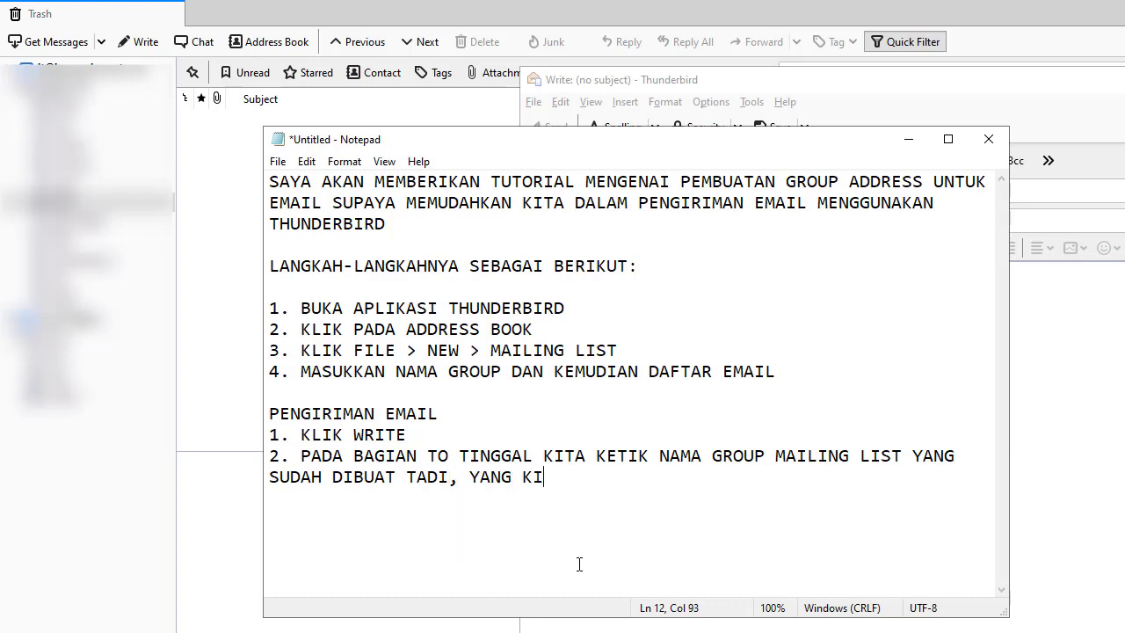
key(BackSpace)
text(SAYA BERIKAN CO)
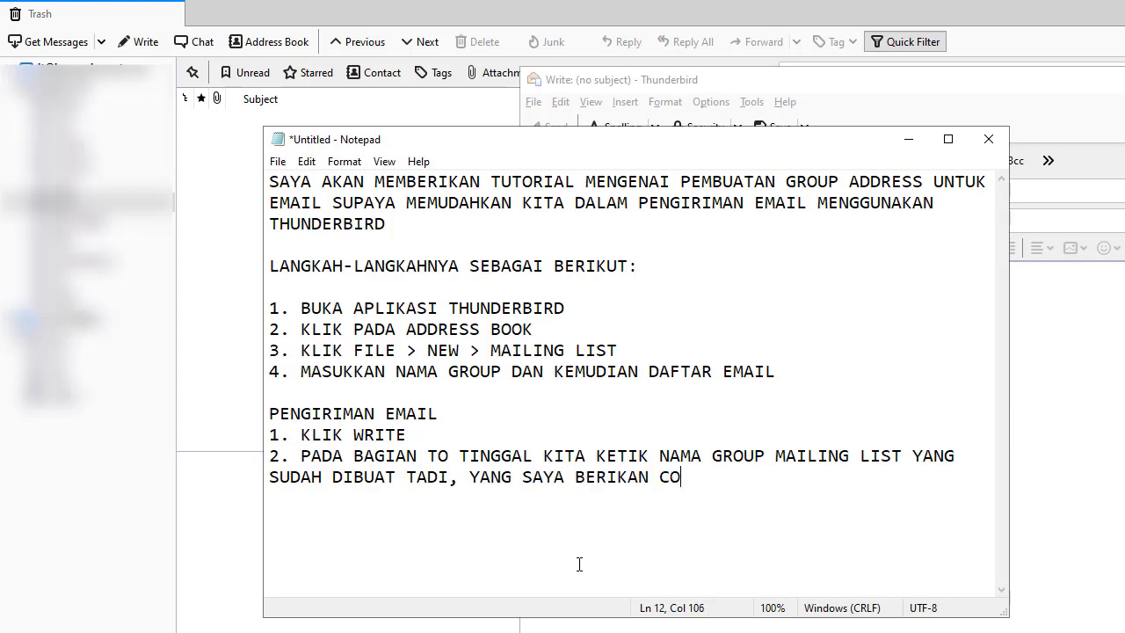
text(NTOH TADI)
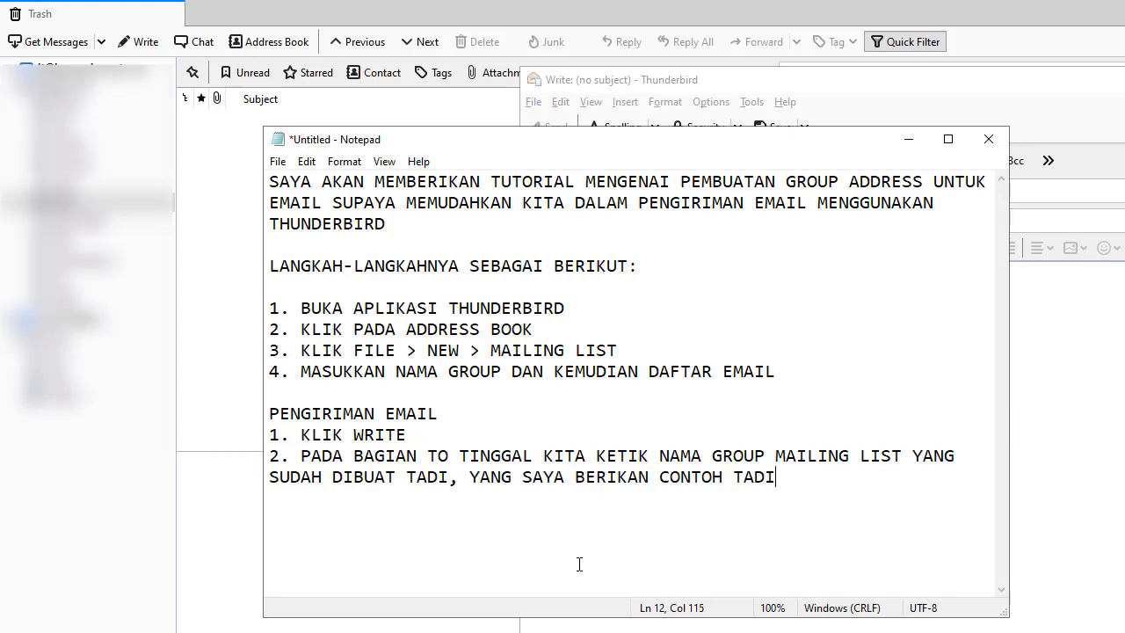
text( ADALAH DRR)
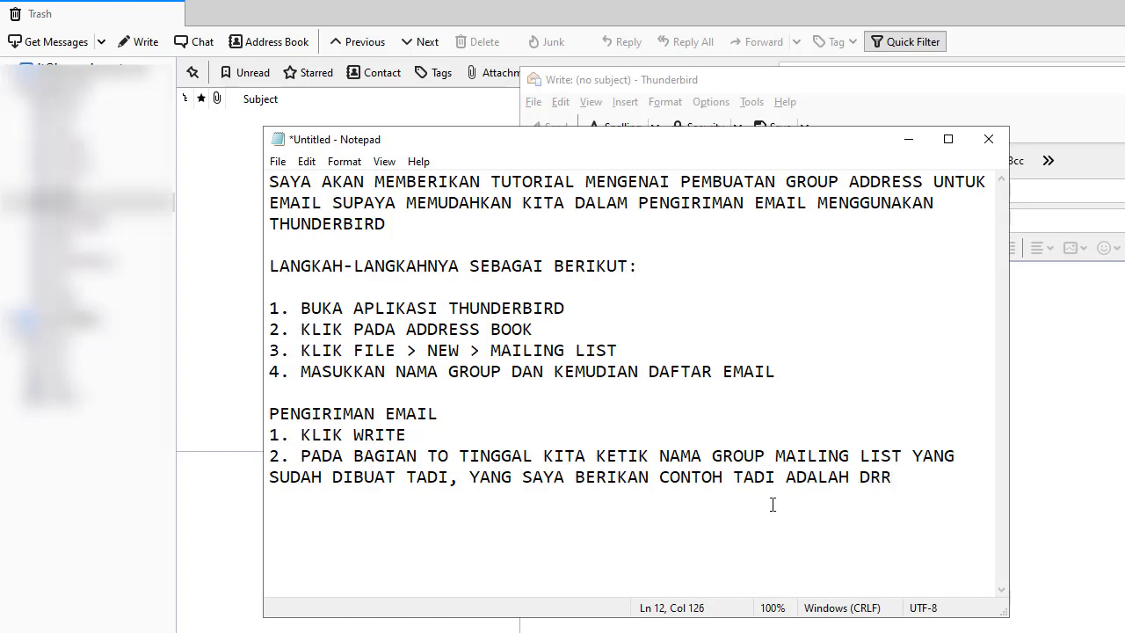
- Switch to the Thunderbird message window and add the DRR mailing list as the To recipient, leaving the cursor in the subject
click(1099, 406)
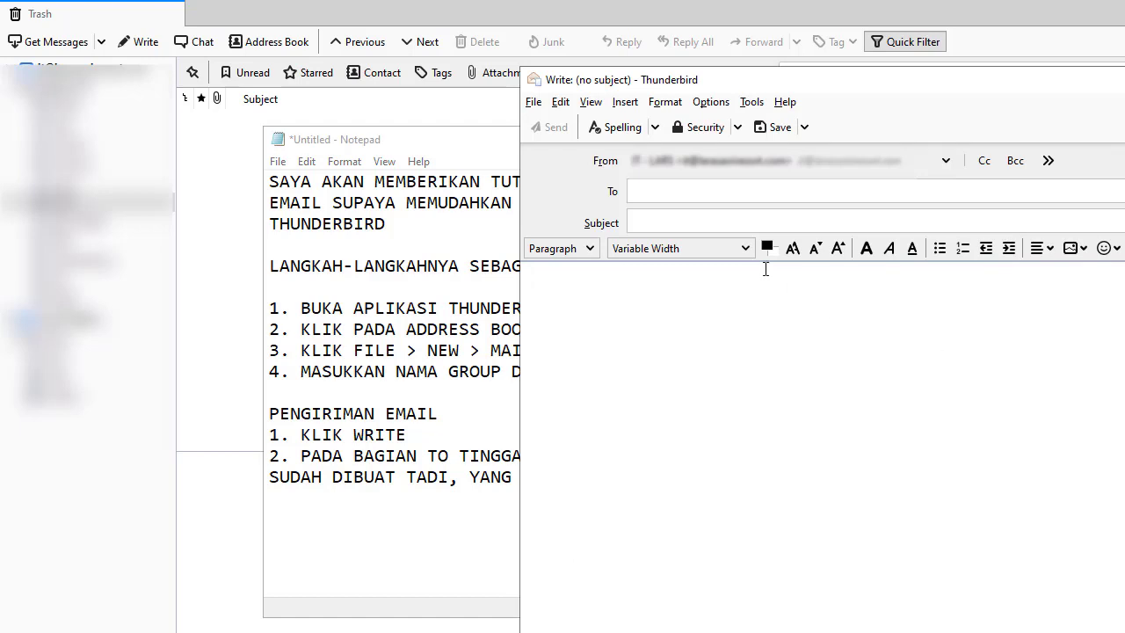
click(687, 194)
text(D)
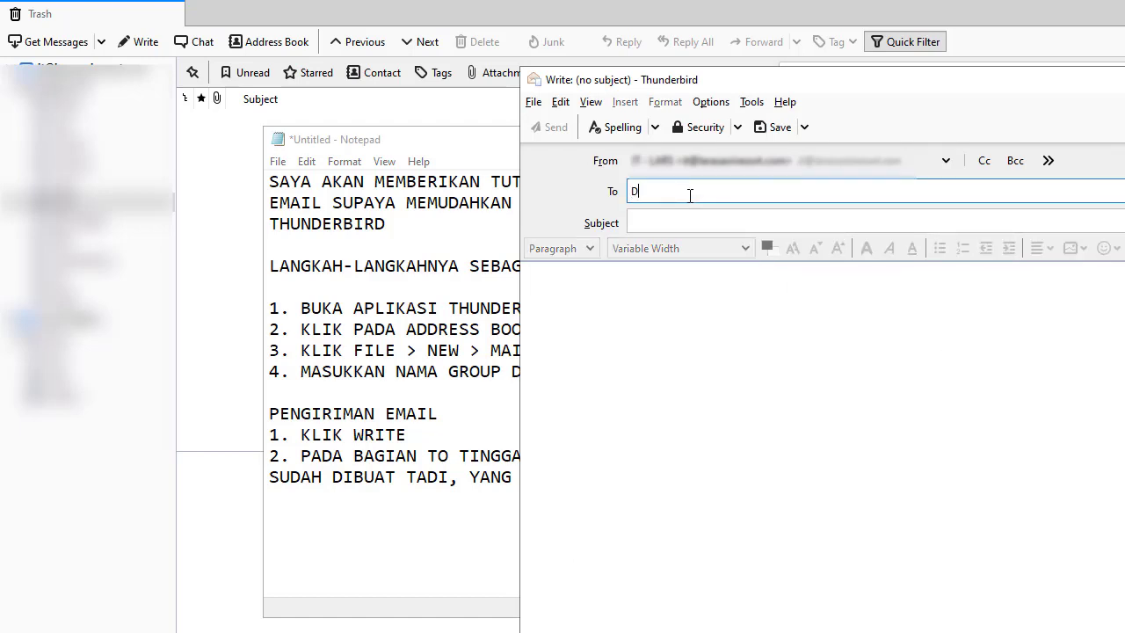
text(RR <DRR>)
key(Return)
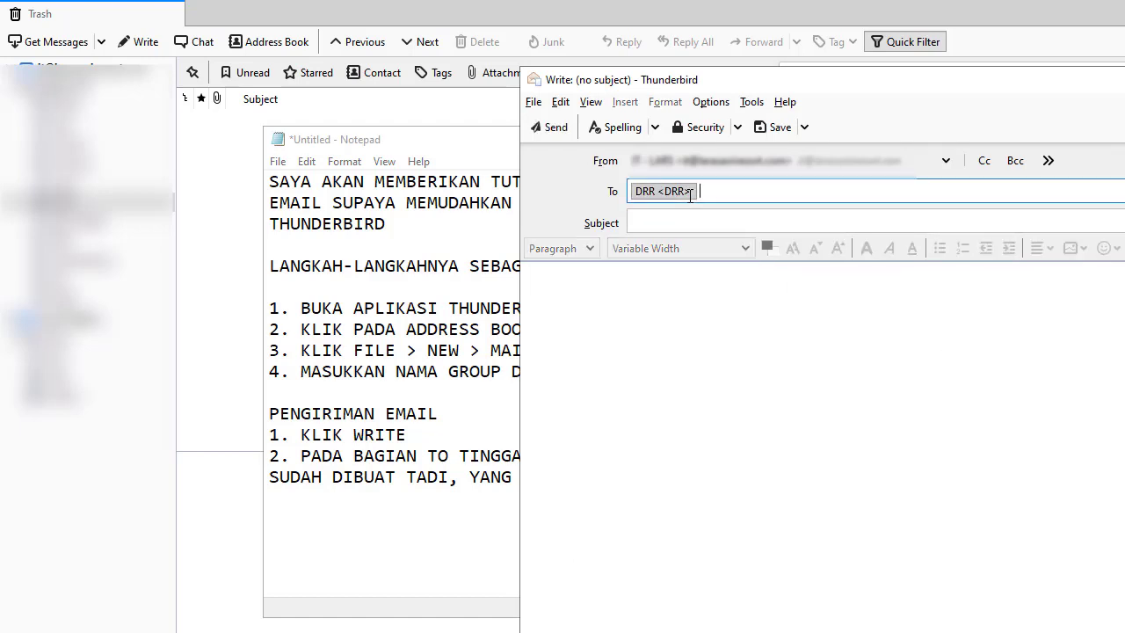
click(734, 220)
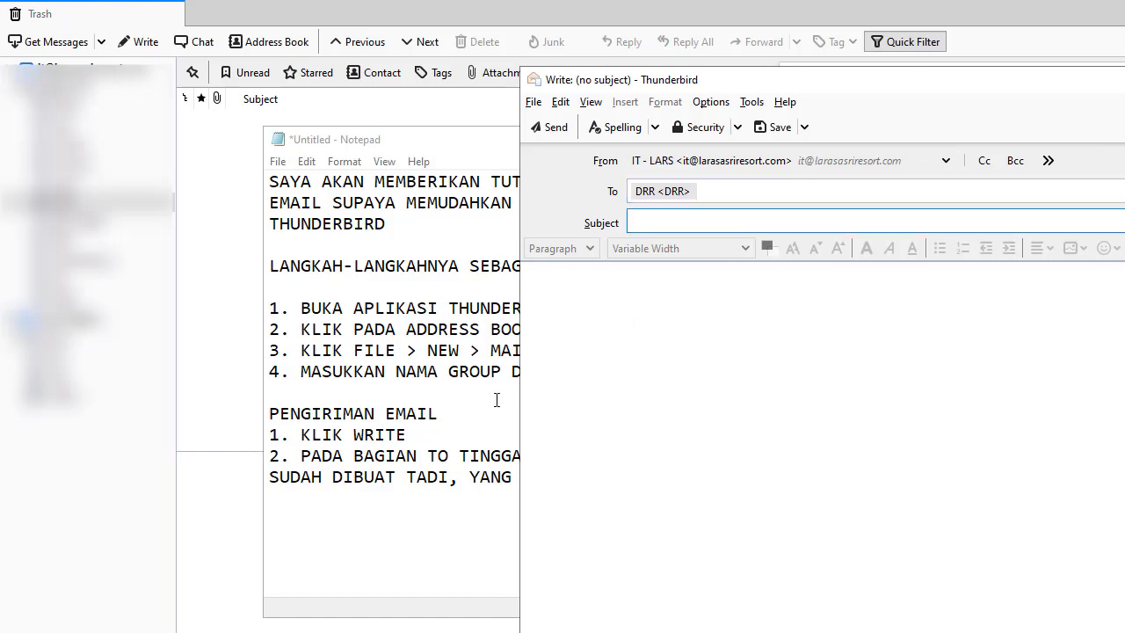
- Return to Notepad and add the line "3. LANJUTKAN SEPERTI BIASA" below the second sending instruction
click(482, 482)
click(924, 473)
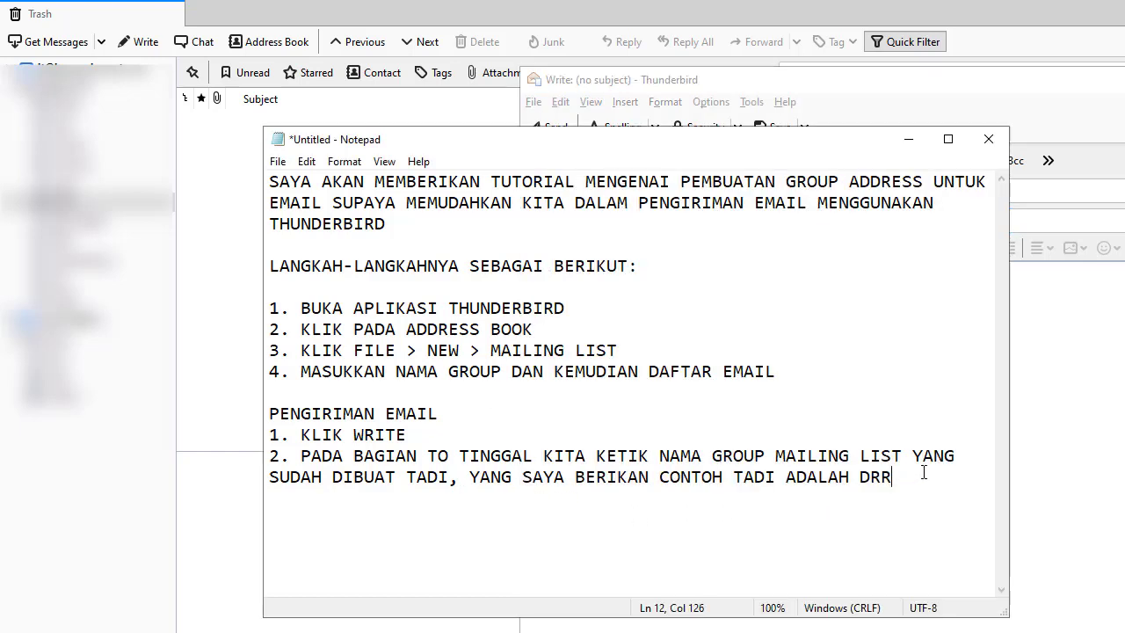
key(Return)
text(3)
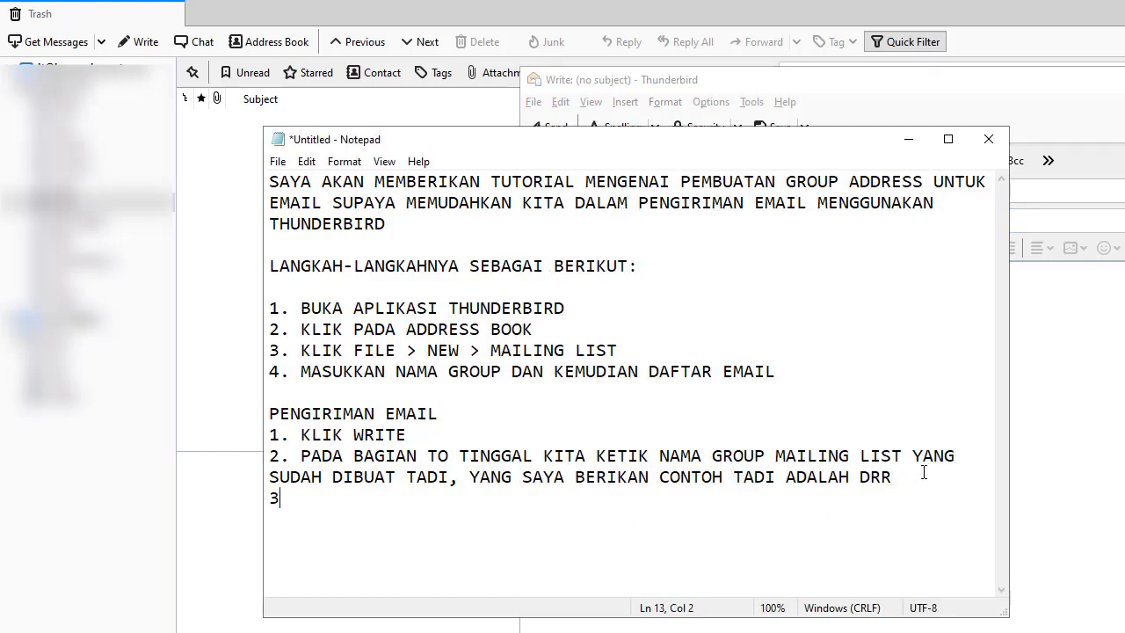
text(. LANJUTKAN SEPERTI)
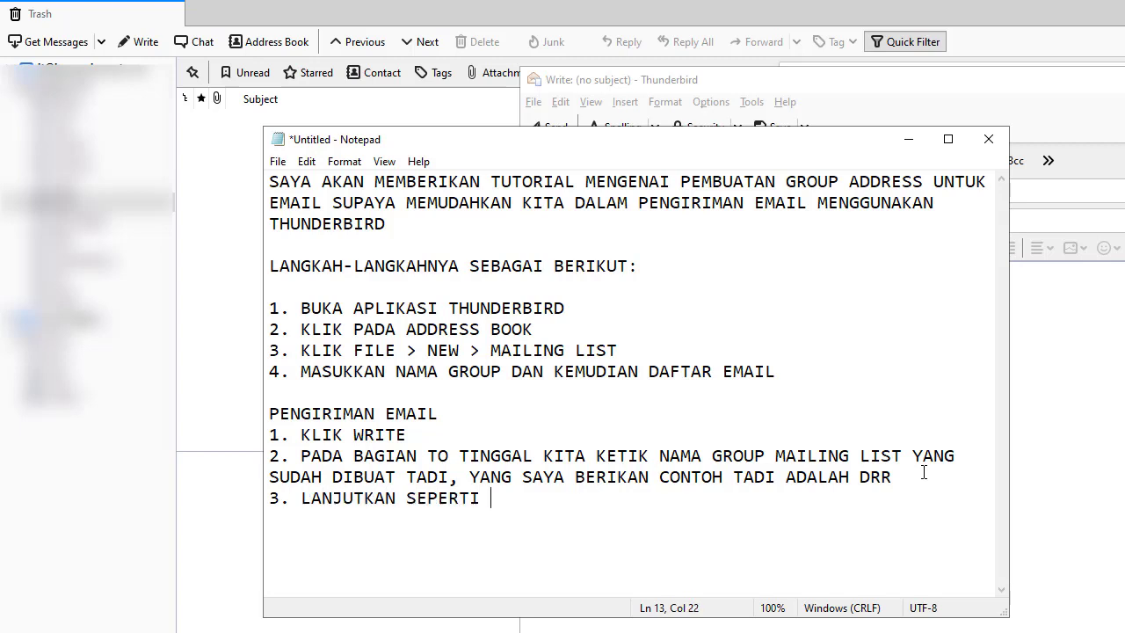
text( BIASA)
- Add the closing line "MUDAH KAN? SELAMAT MENCOBA" after a blank line below the third sending instruction
key(Return)
key(Return)
text(MUDAH)
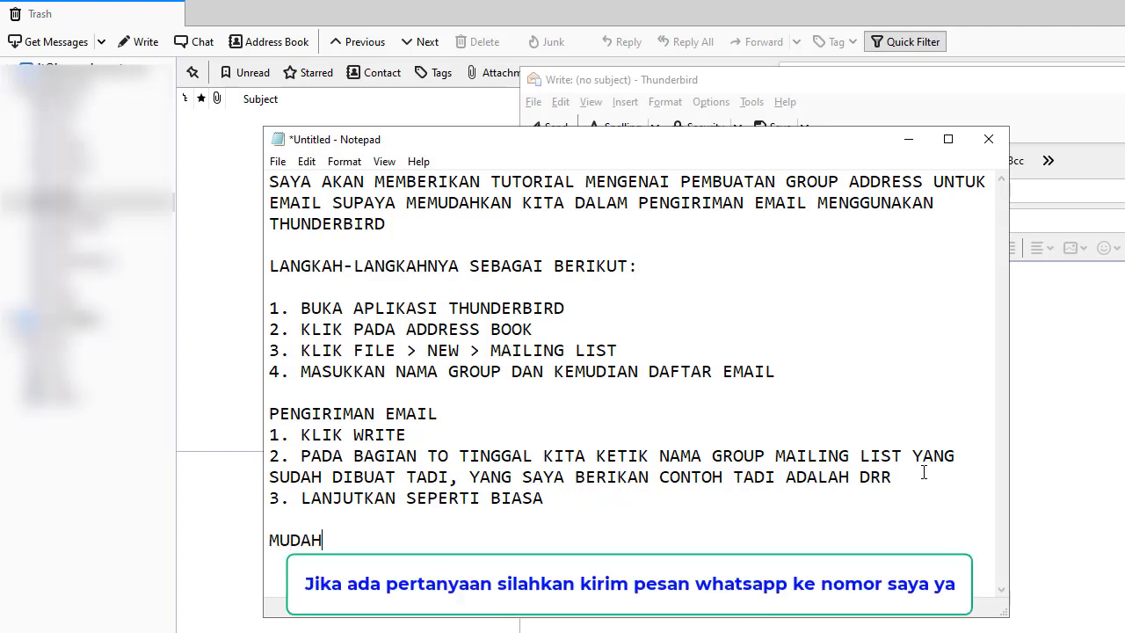
text( KAN? SELAM)
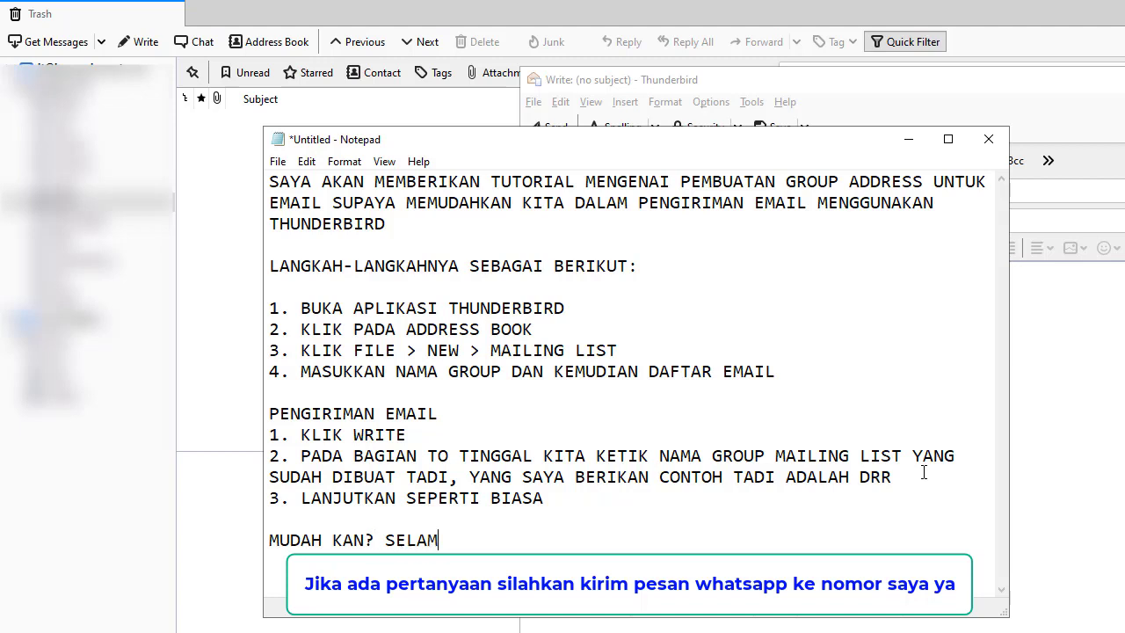
text(AT MENCOBA)
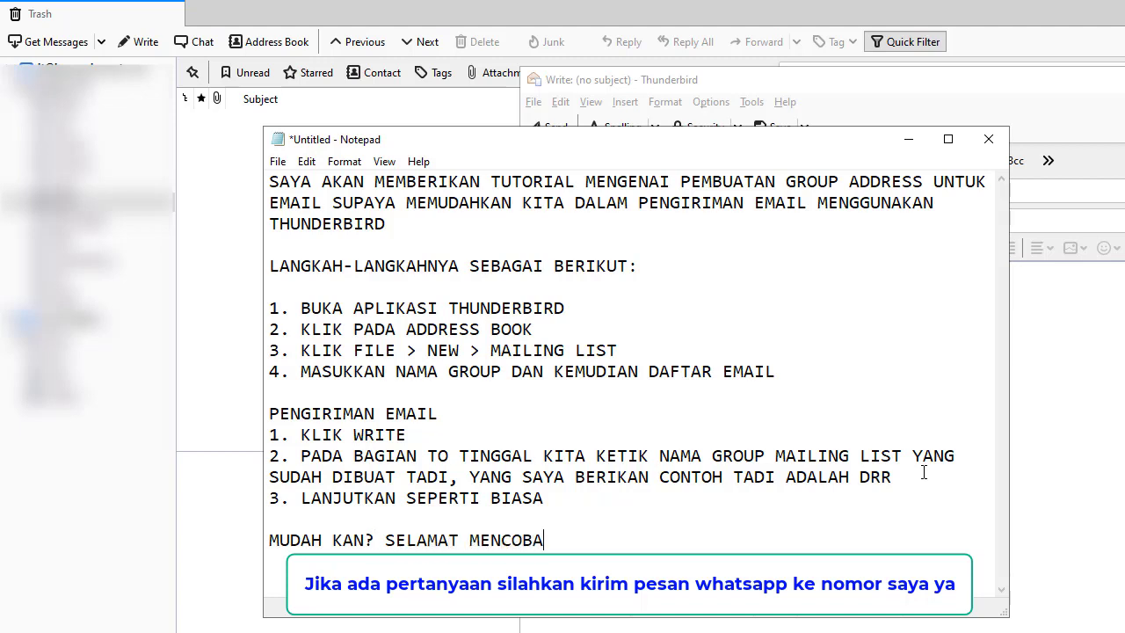